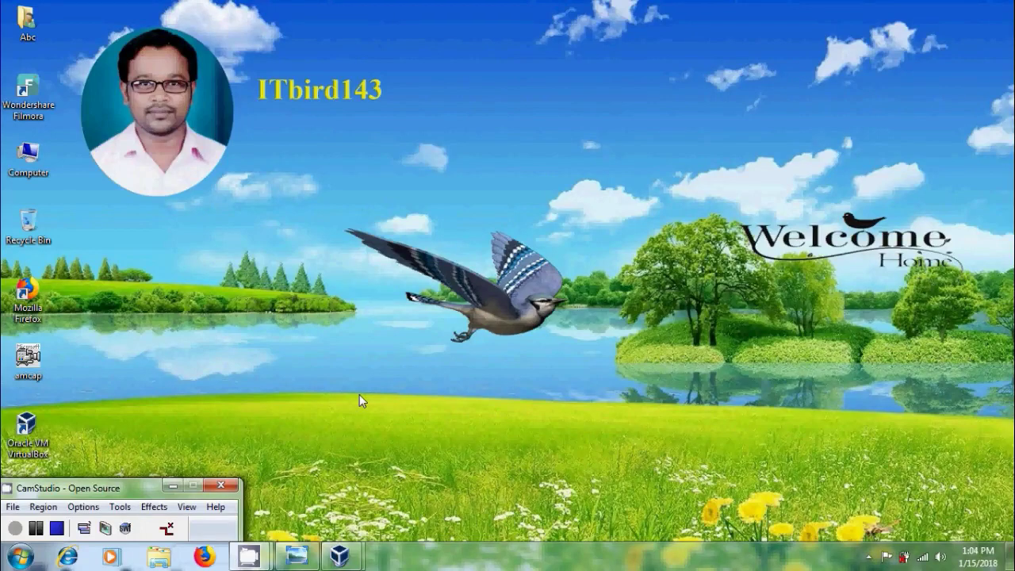
# Restore the Windows Server 2016 FTP Server Configuration title image in Windows Photo Viewer
pyautogui.click(310, 553)
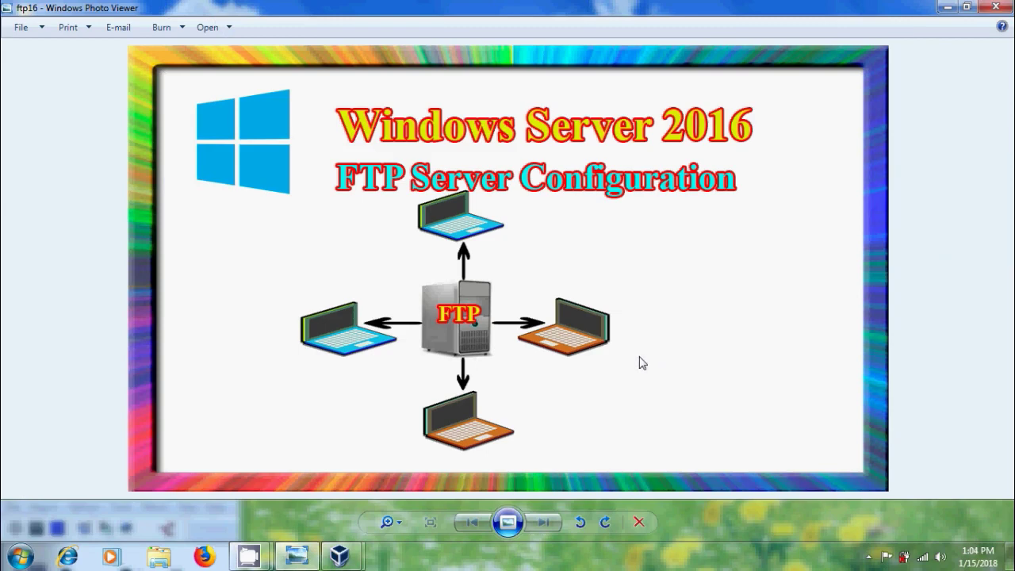
# Switch to the server VM and launch a maximized Add Roles and Features wizard from Server Manager
pyautogui.moveTo(340, 557)
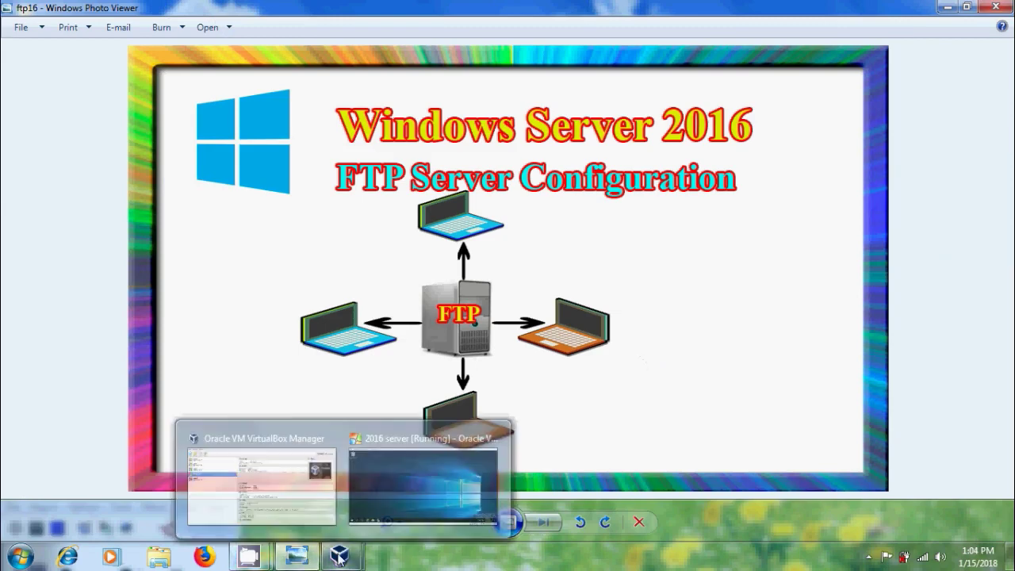
pyautogui.click(385, 485)
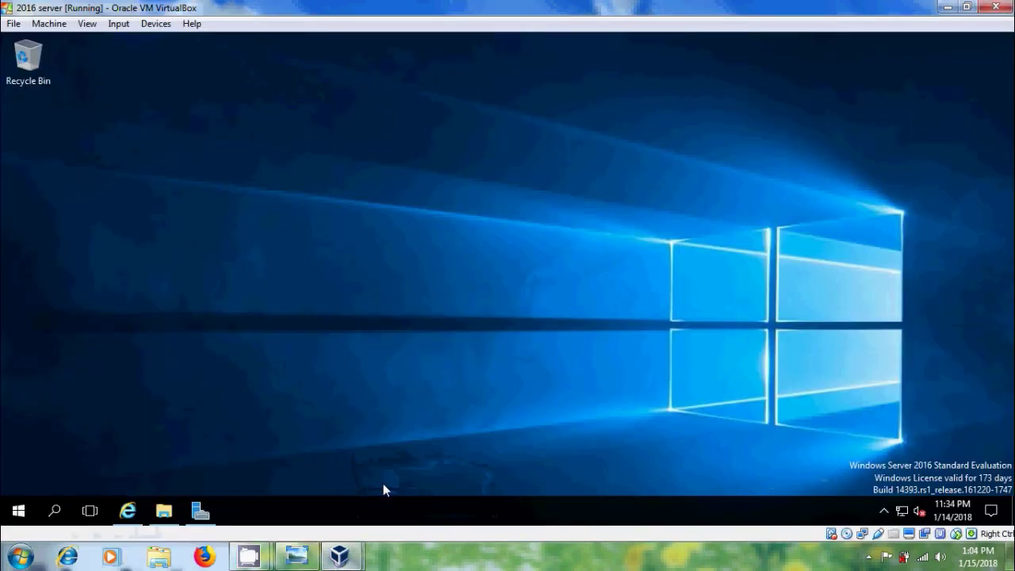
pyautogui.click(200, 511)
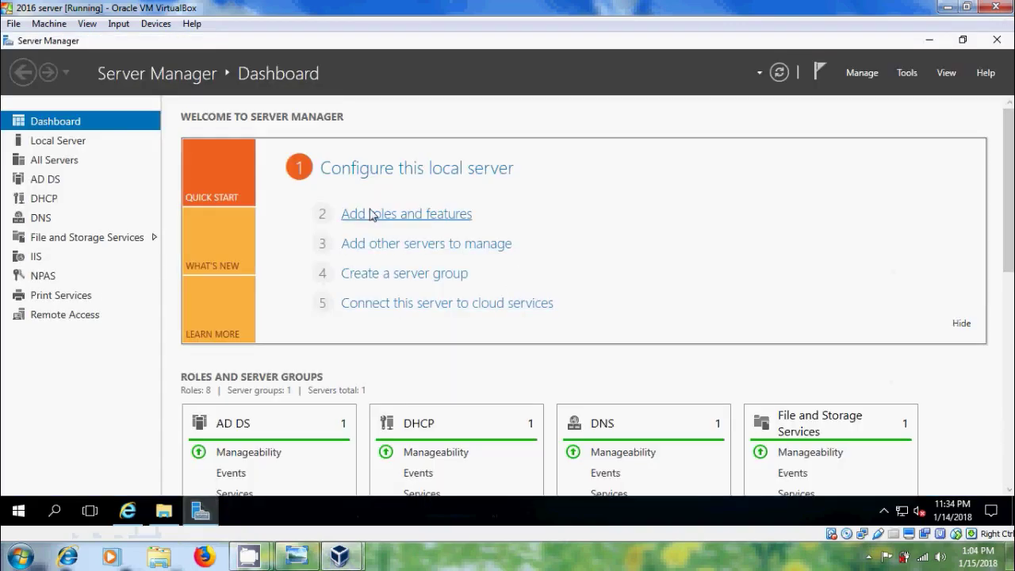
pyautogui.click(442, 219)
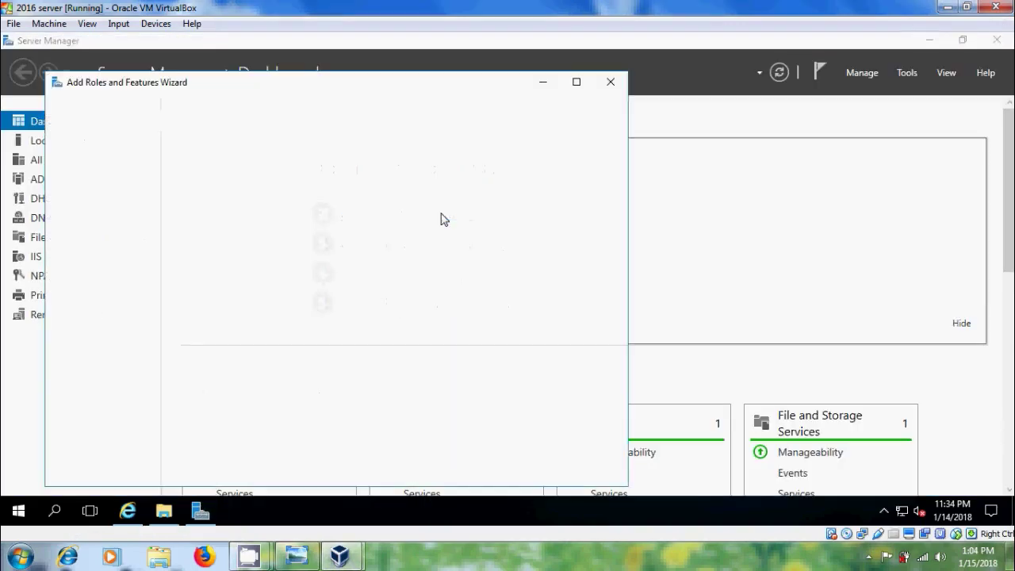
pyautogui.click(577, 81)
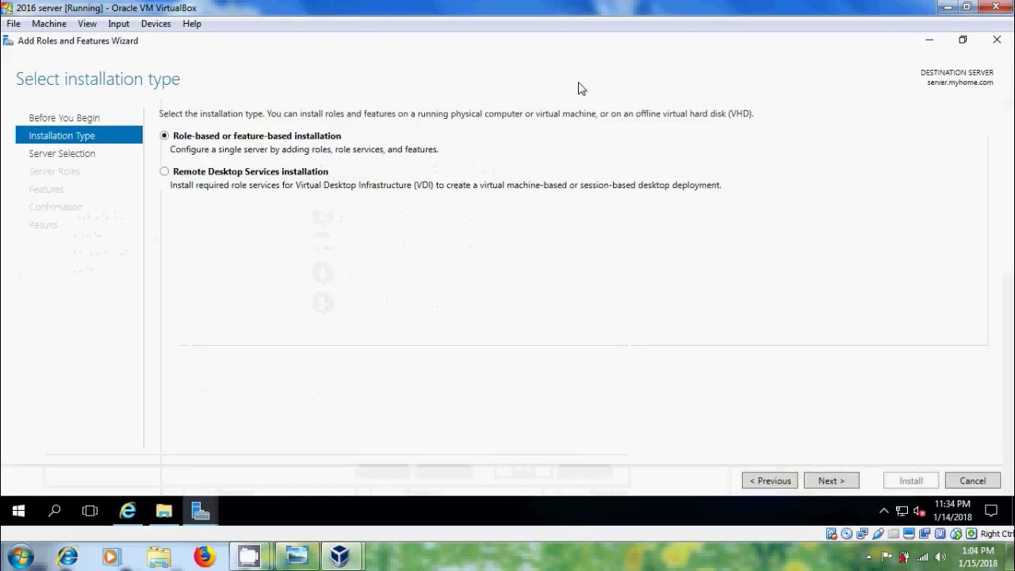
# Under Web Server (IIS), select FTP Server with FTP Service and FTP Extensibility
pyautogui.click(828, 481)
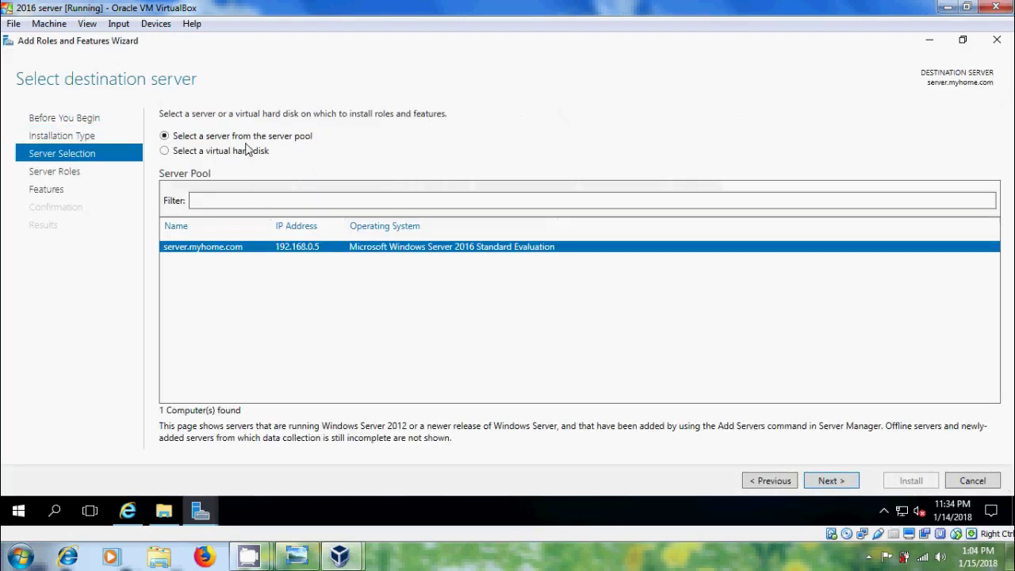
pyautogui.click(833, 481)
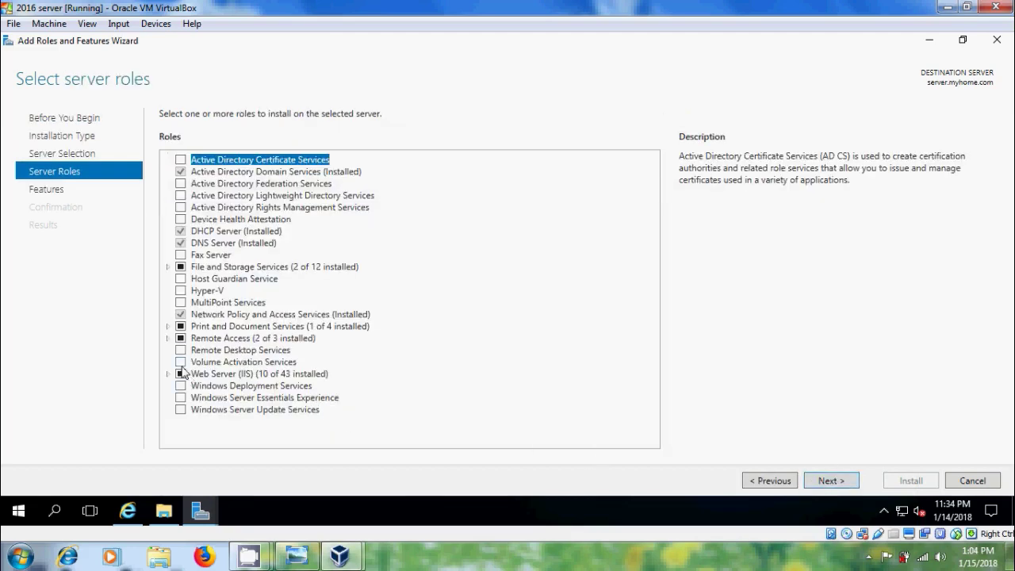
pyautogui.click(167, 373)
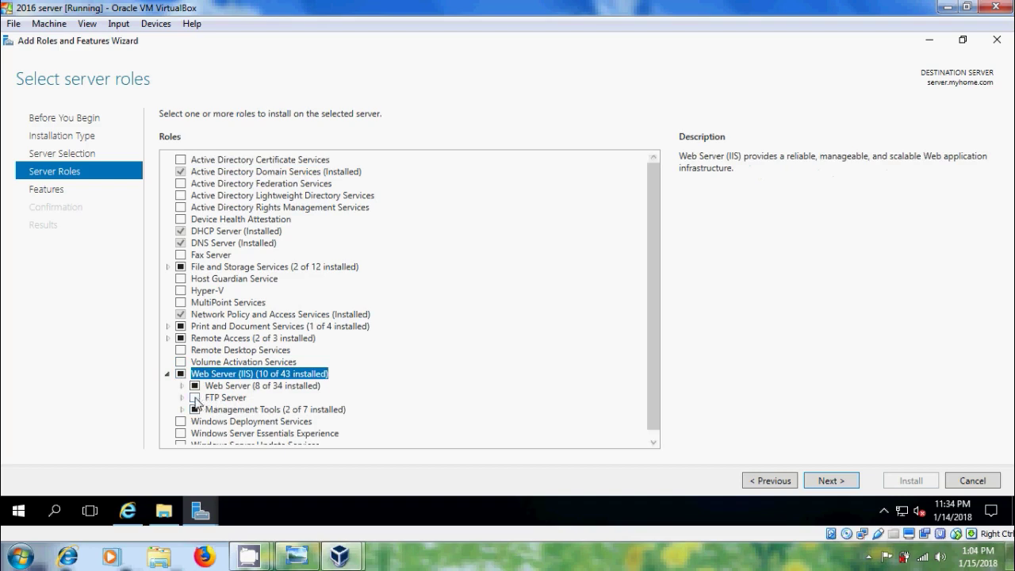
pyautogui.click(194, 397)
pyautogui.click(181, 397)
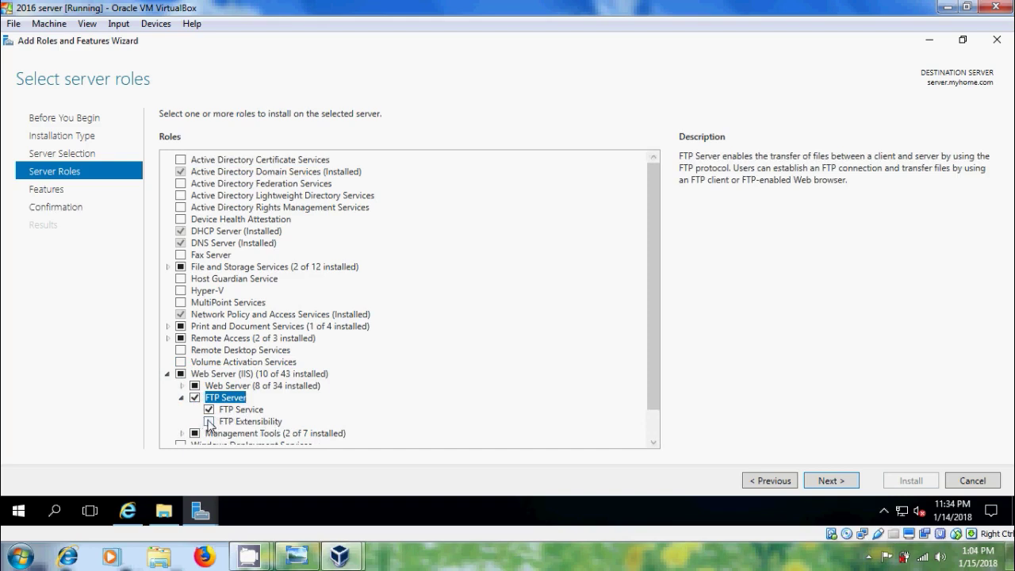
pyautogui.click(208, 421)
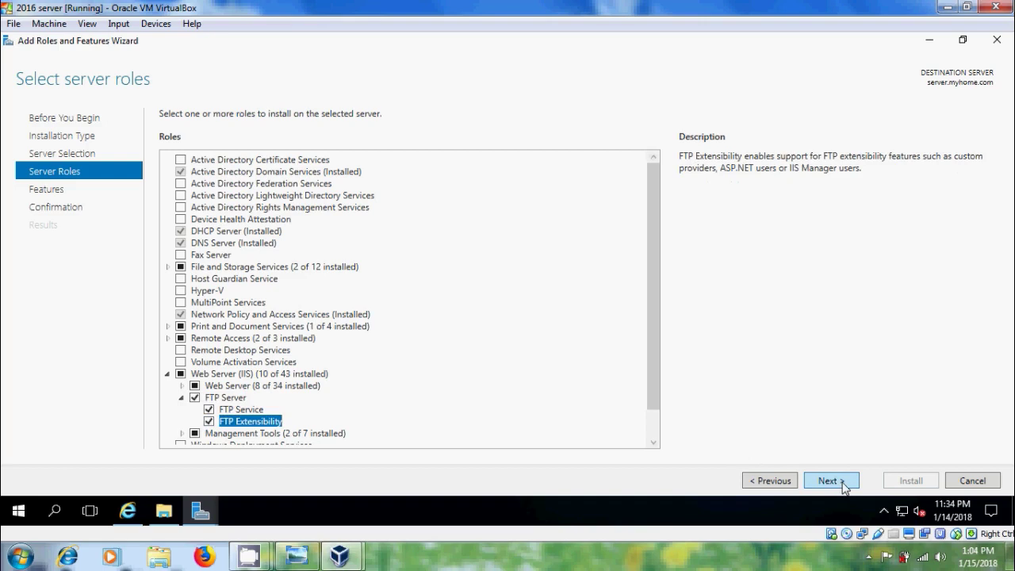
# Proceed to confirmation, allow automatic restarts, and install FTP Server with FTP Service and FTP Extensibility
pyautogui.click(842, 481)
pyautogui.click(842, 481)
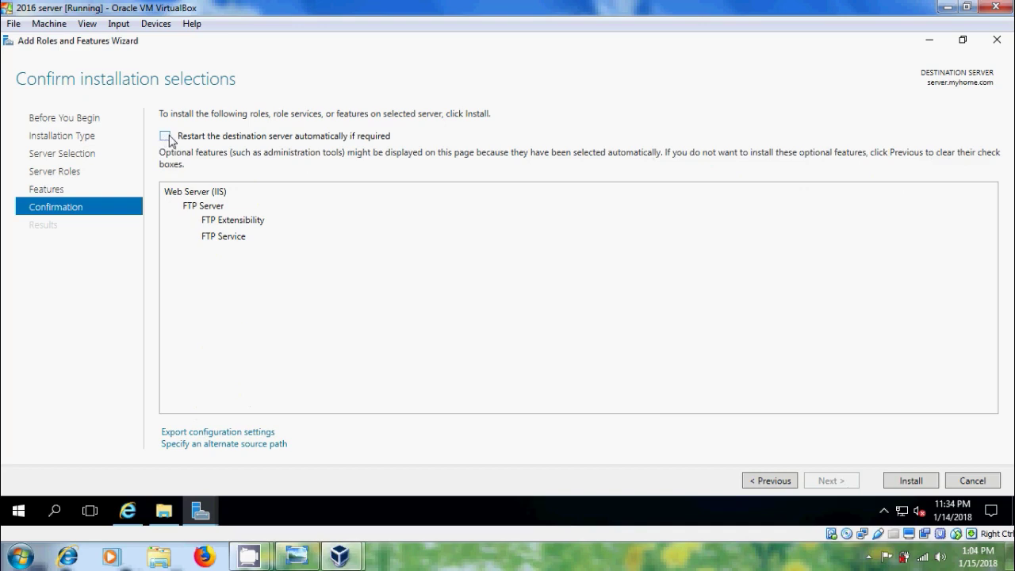
pyautogui.click(167, 138)
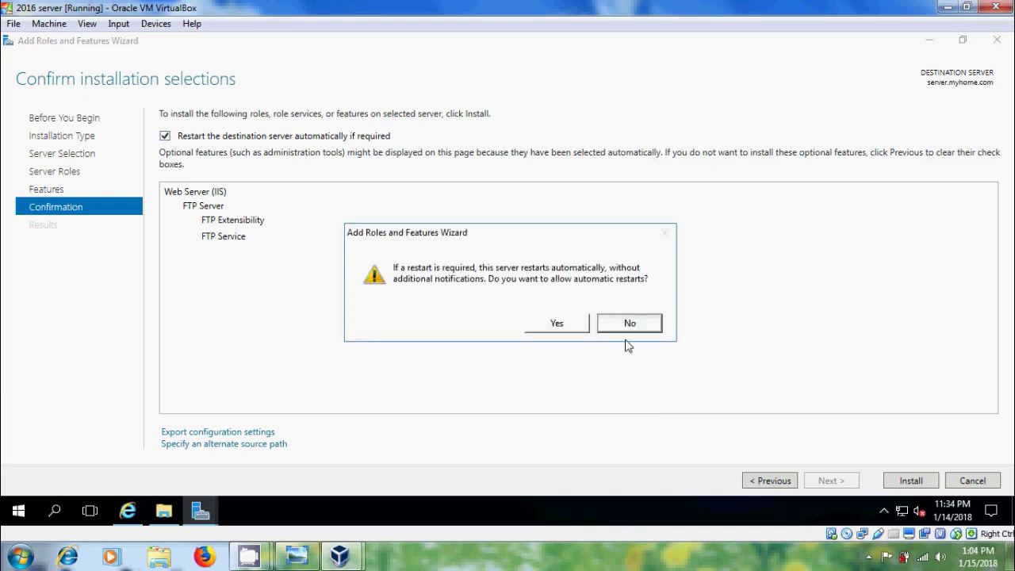
pyautogui.click(559, 325)
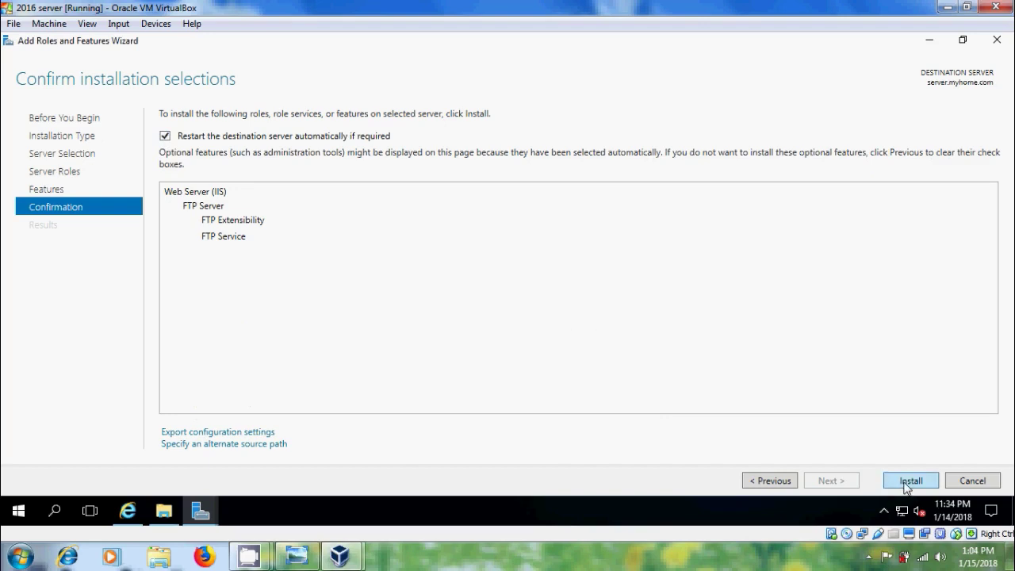
pyautogui.click(909, 481)
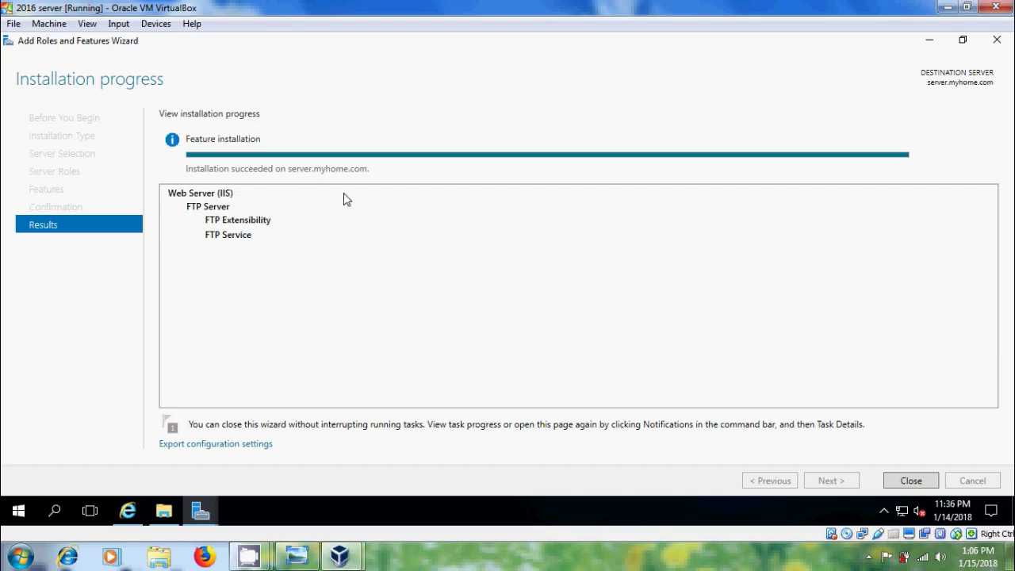
# Close the finished installation wizard and open Local Disk (C:) in File Explorer
pyautogui.click(910, 482)
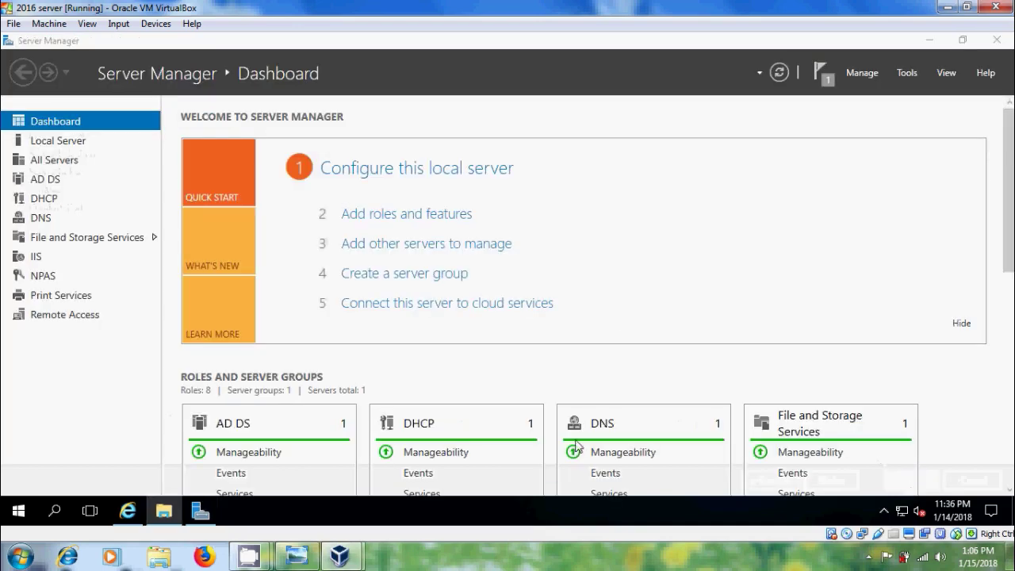
pyautogui.click(164, 510)
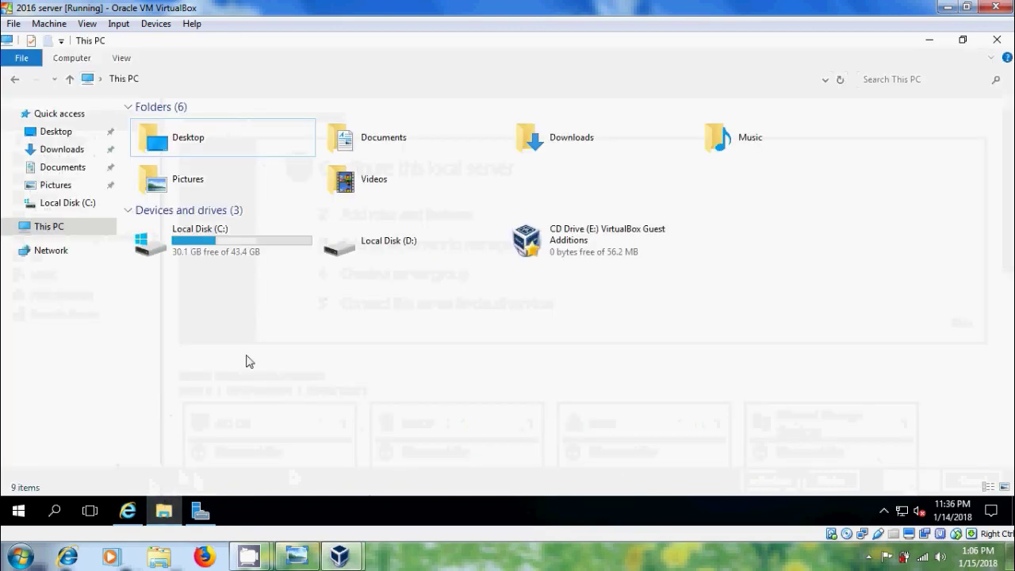
pyautogui.click(234, 238)
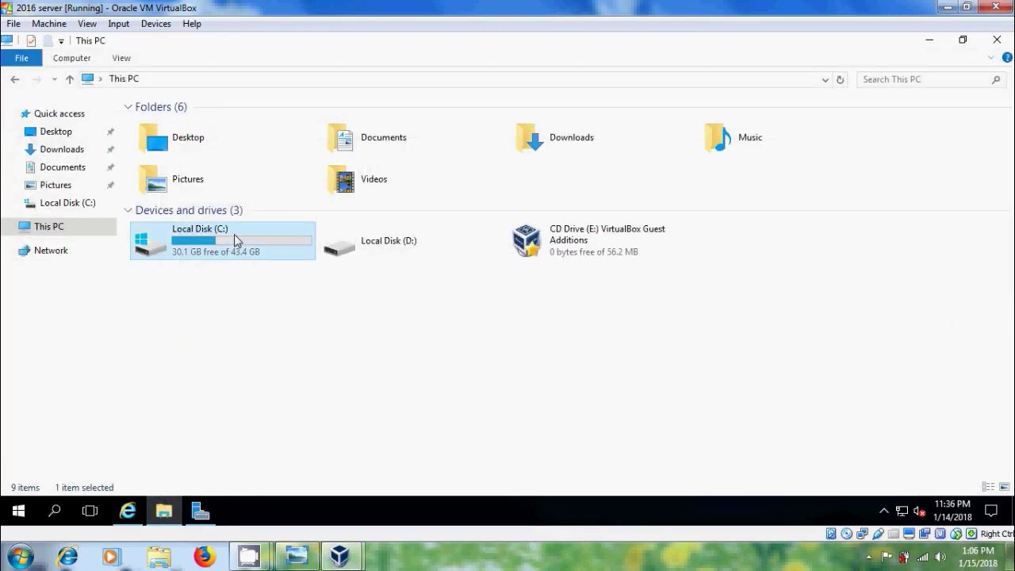
pyautogui.doubleClick(234, 240)
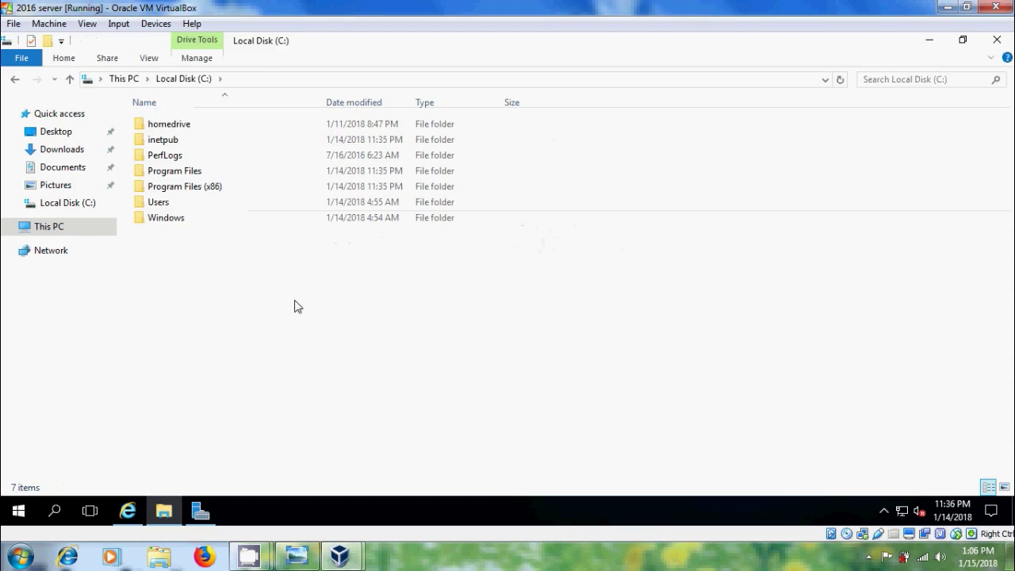
# Create a new folder named data on C: and open it
pyautogui.rightClick(175, 287)
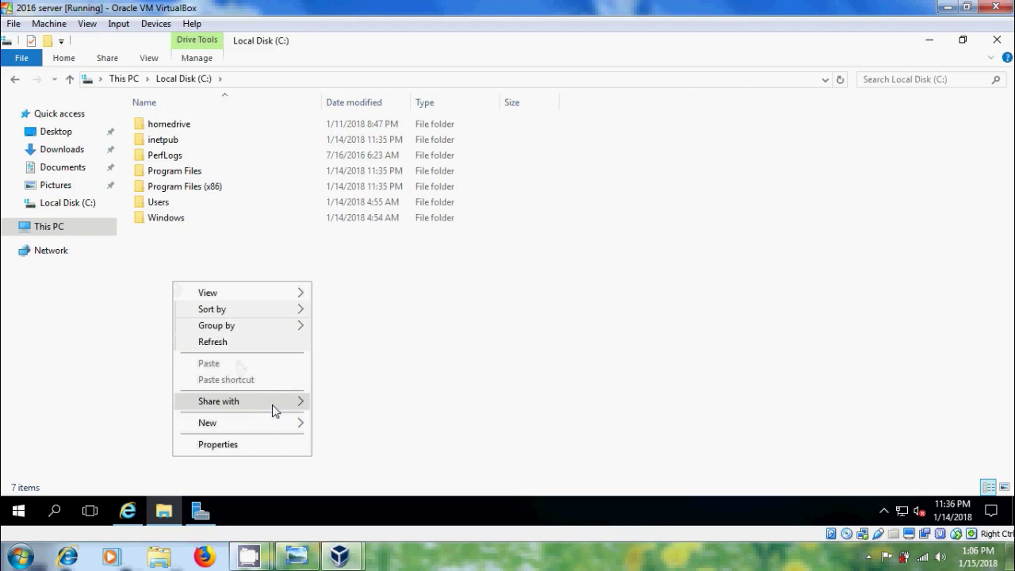
pyautogui.moveTo(290, 428)
pyautogui.click(361, 321)
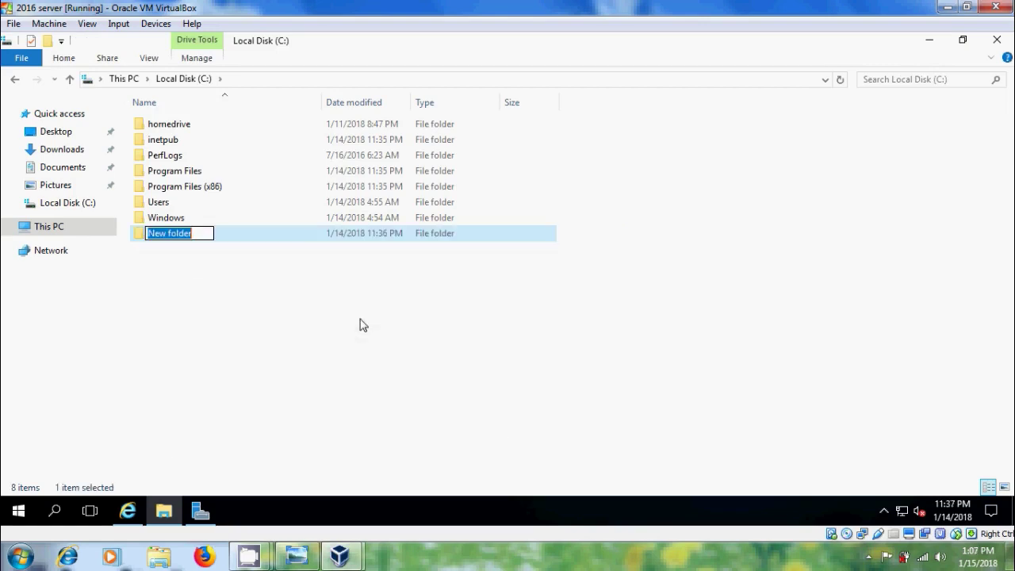
pyautogui.write('data')
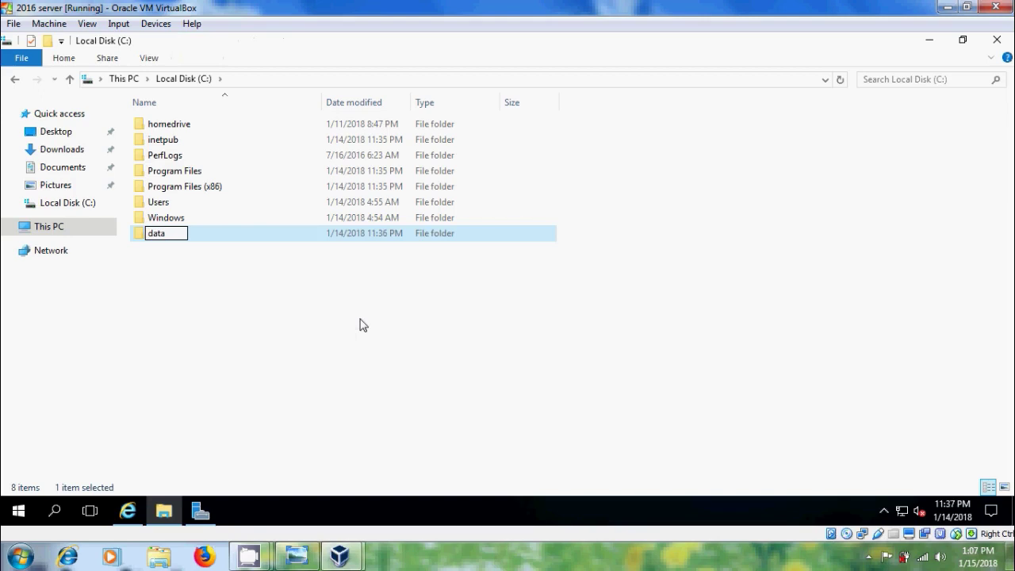
pyautogui.press('Return')
pyautogui.press('Return')
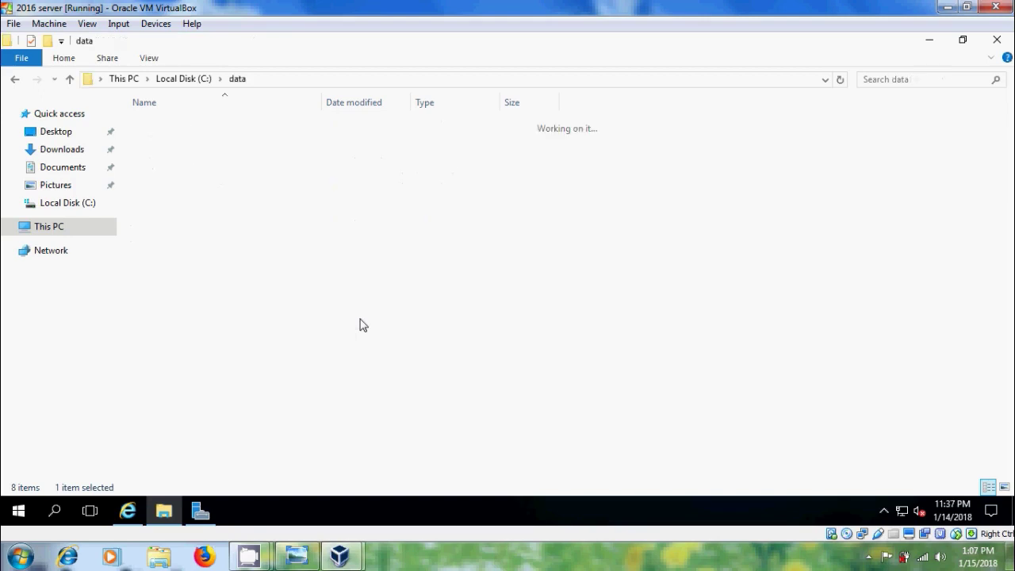
# Add a New Bitmap Image file to the data folder
pyautogui.rightClick(233, 171)
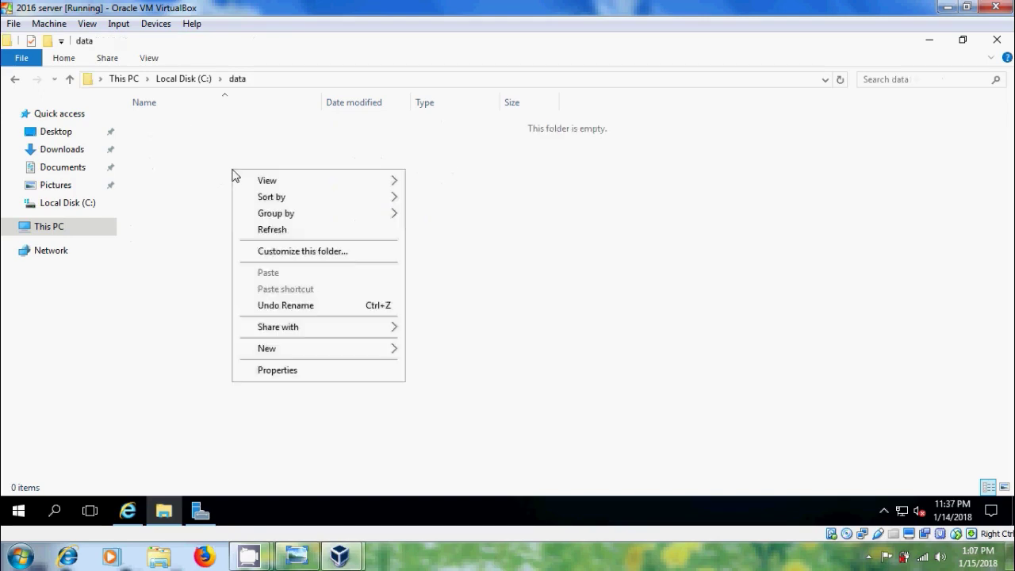
pyautogui.moveTo(353, 349)
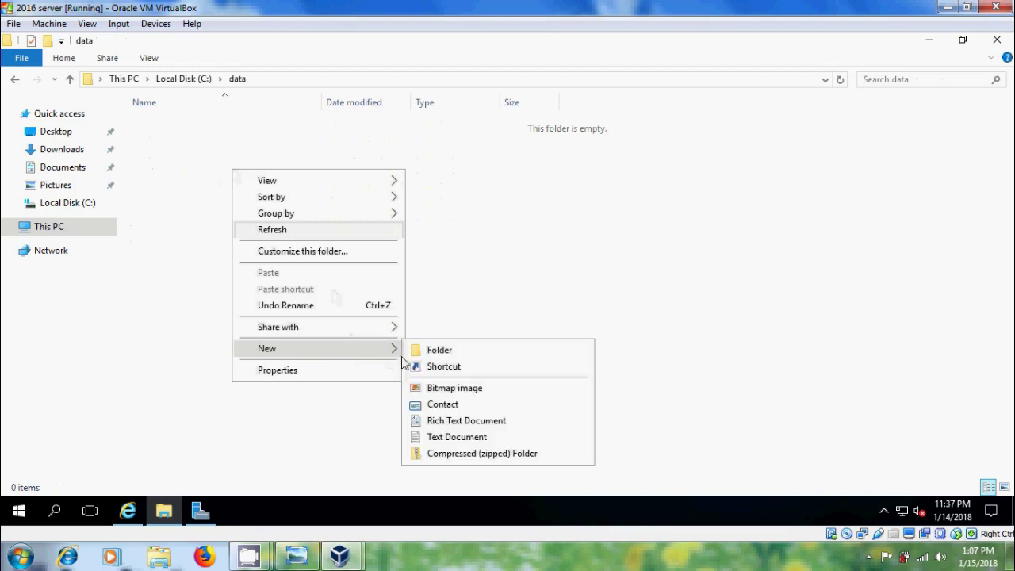
pyautogui.click(481, 391)
pyautogui.click(240, 236)
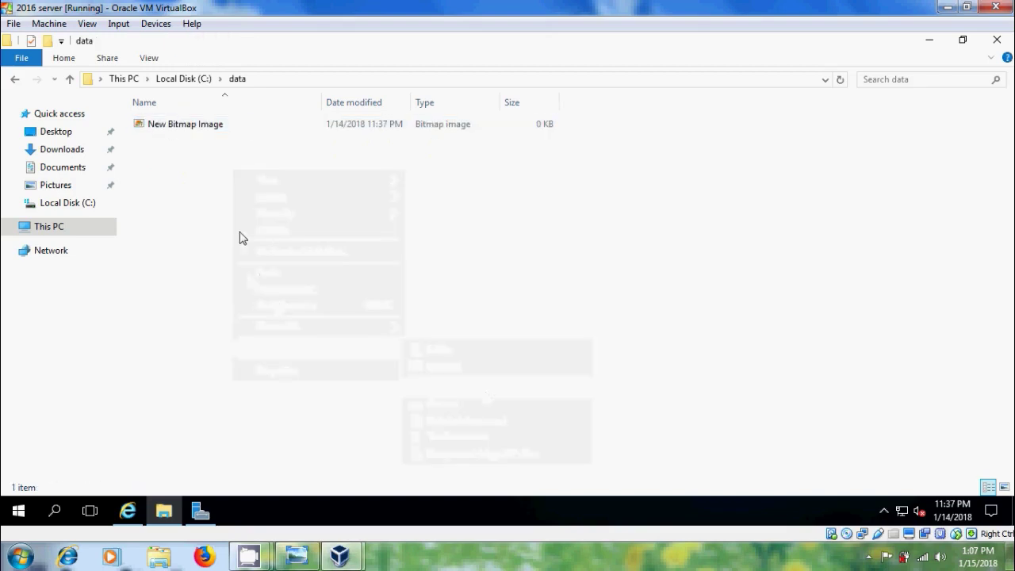
# Create a new text document named text1 in the data folder
pyautogui.rightClick(240, 233)
pyautogui.moveTo(396, 418)
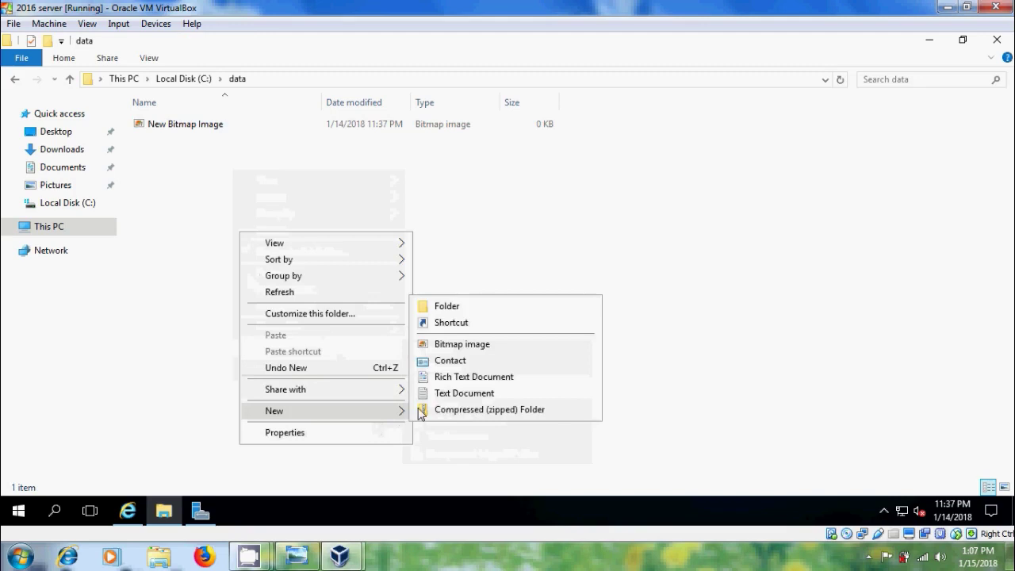
pyautogui.click(465, 394)
pyautogui.write('t')
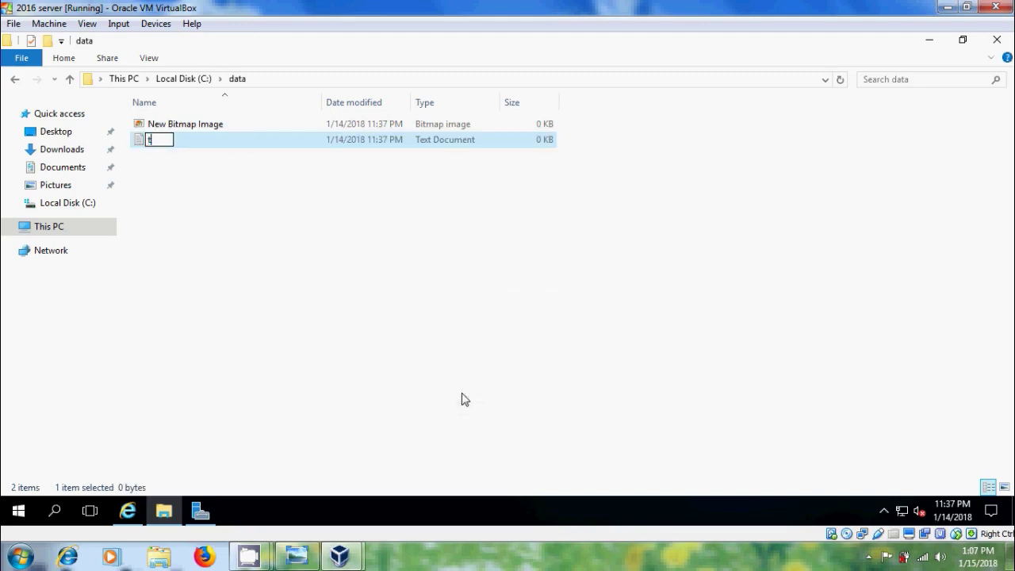
pyautogui.write('ext1')
pyautogui.press('Return')
# Save text1 in Notepad with the text 'hai' and close Notepad
pyautogui.doubleClick(262, 141)
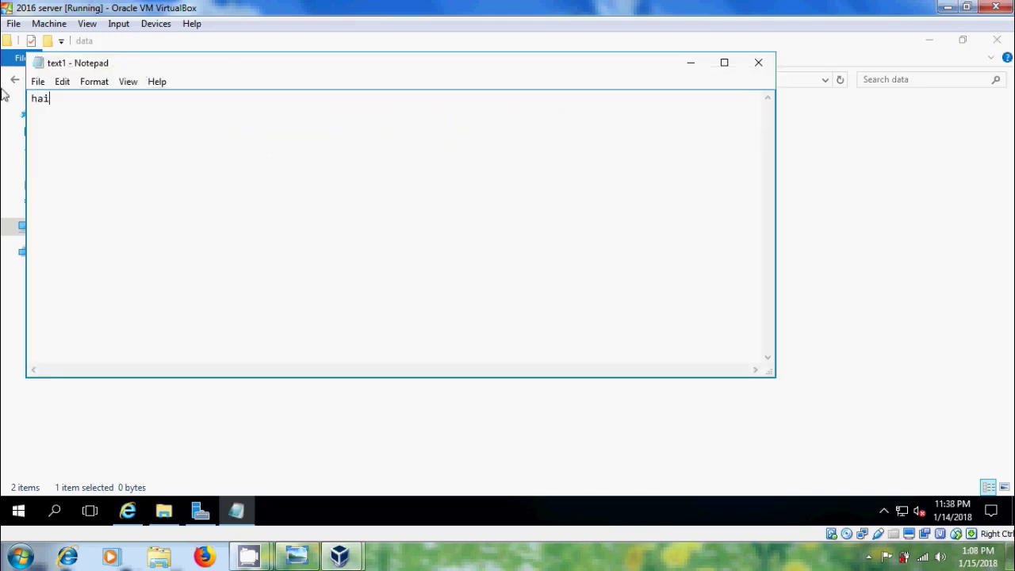
pyautogui.click(37, 82)
pyautogui.click(62, 132)
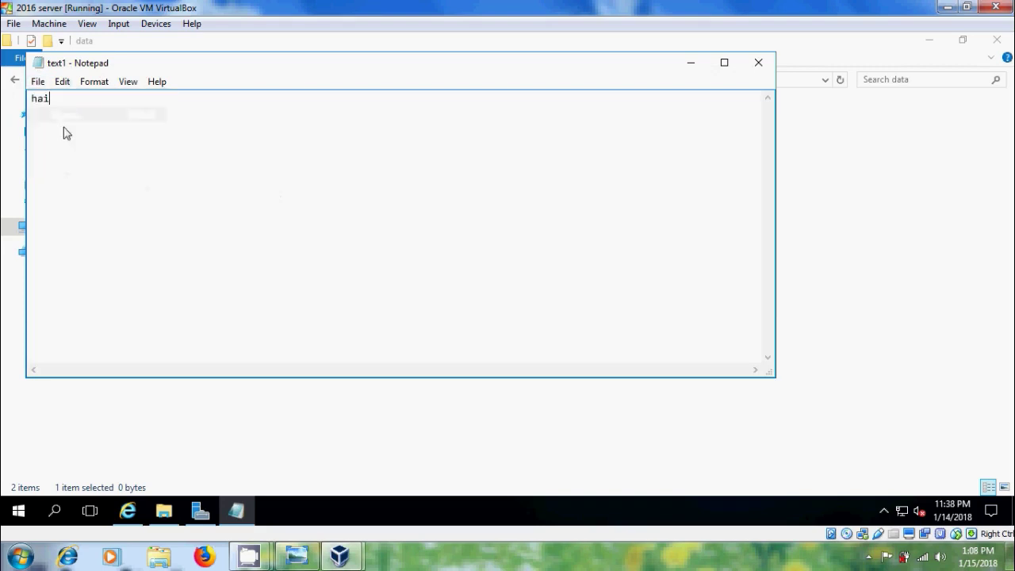
pyautogui.click(757, 63)
# Create a new text document named text2 in the data folder
pyautogui.rightClick(215, 192)
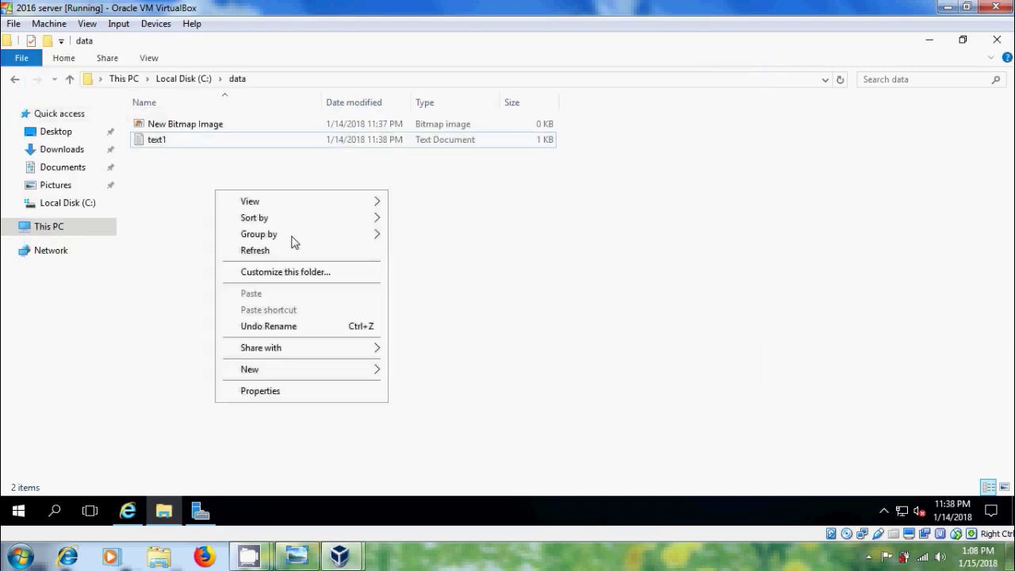
pyautogui.moveTo(342, 373)
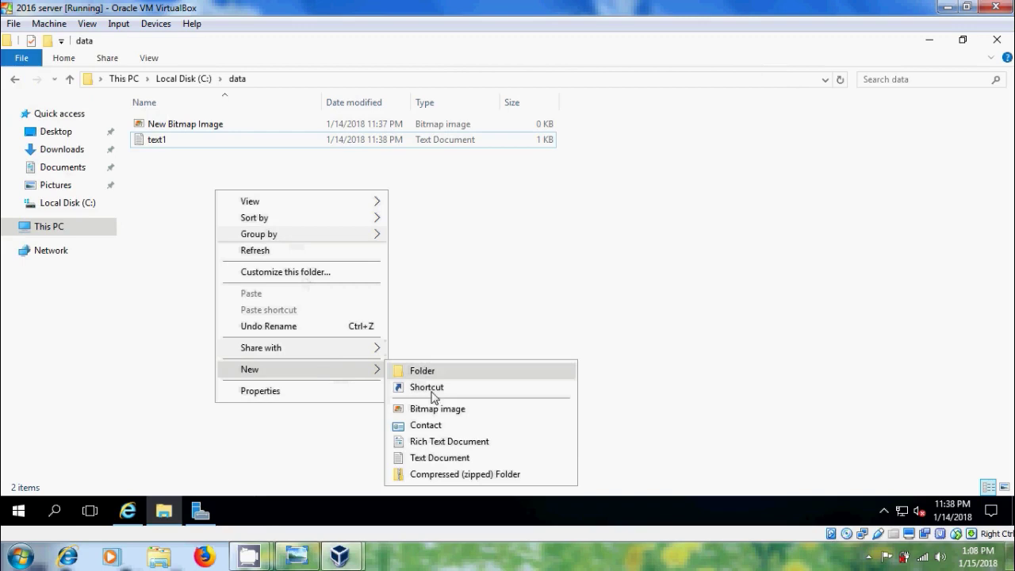
pyautogui.click(446, 459)
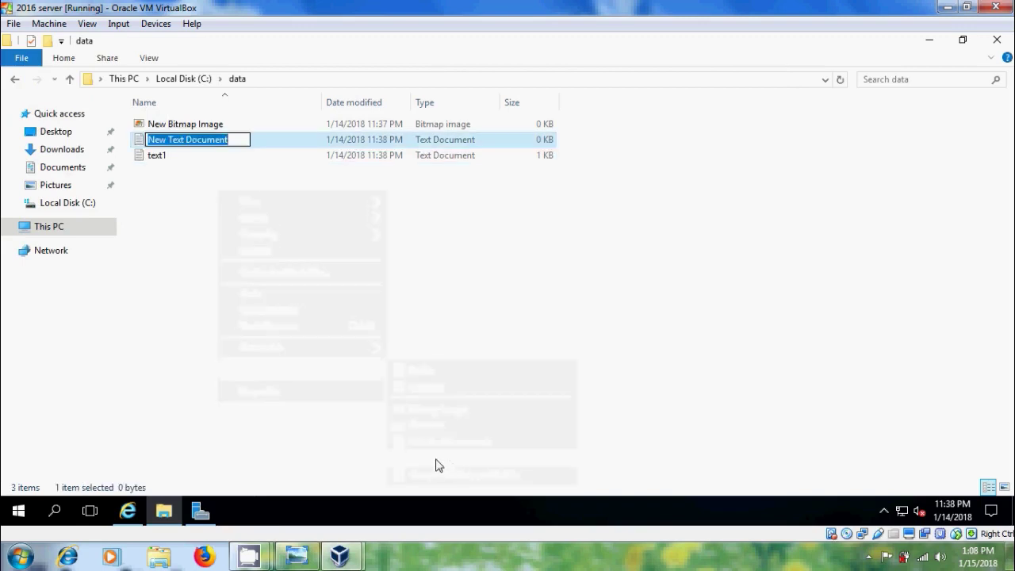
pyautogui.write('text2')
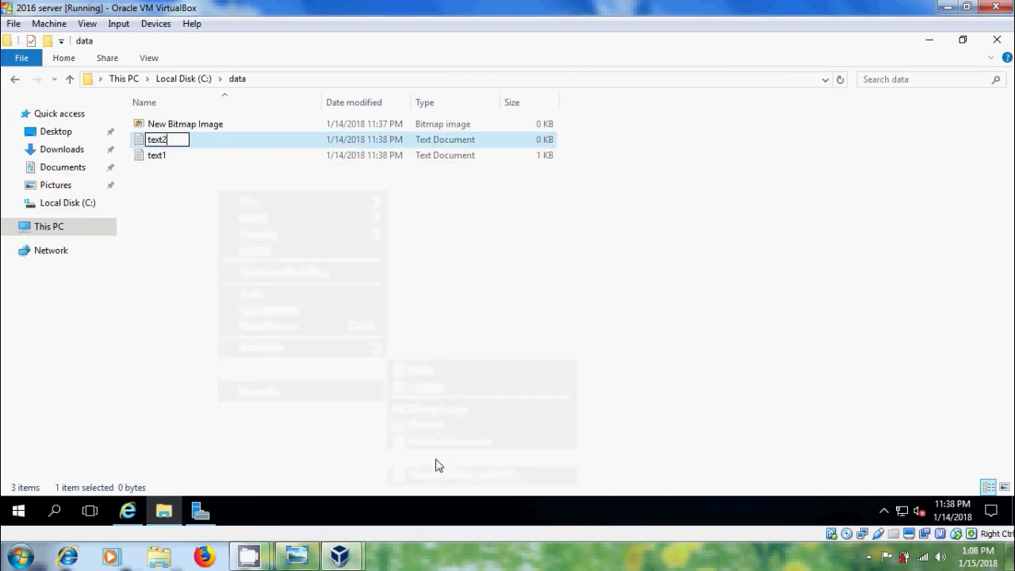
pyautogui.press('Return')
pyautogui.press('Return')
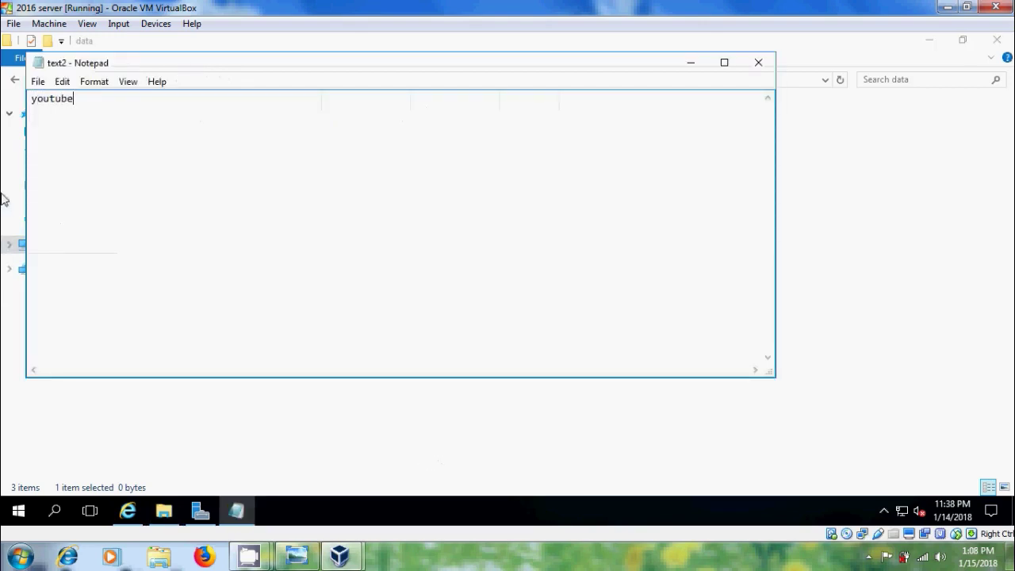
# Save text2 with the word 'youtube' and close Notepad
pyautogui.click(38, 82)
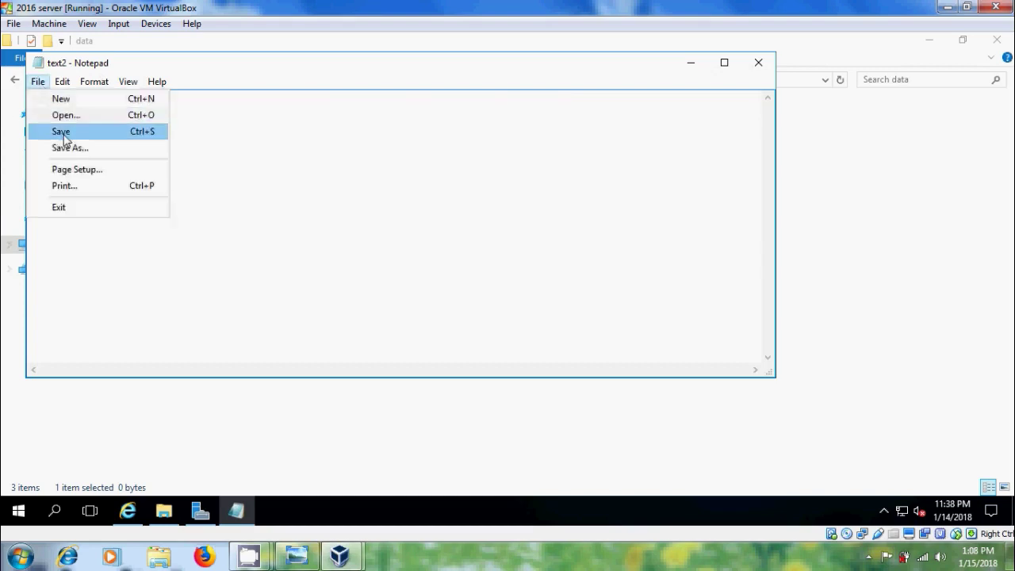
pyautogui.click(62, 132)
pyautogui.click(758, 63)
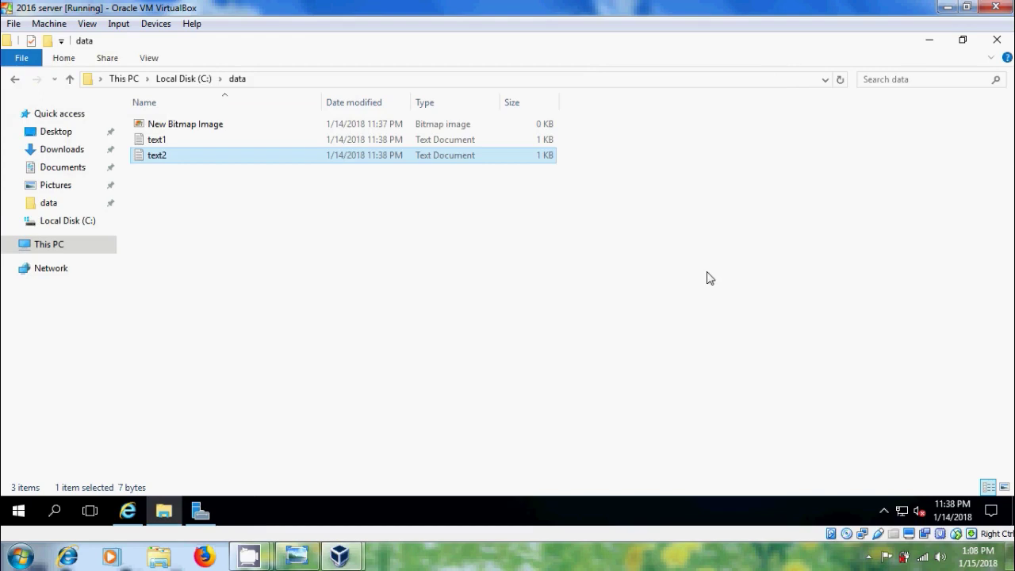
# Open the Advanced Security Settings for the C:\data folder
pyautogui.click(15, 80)
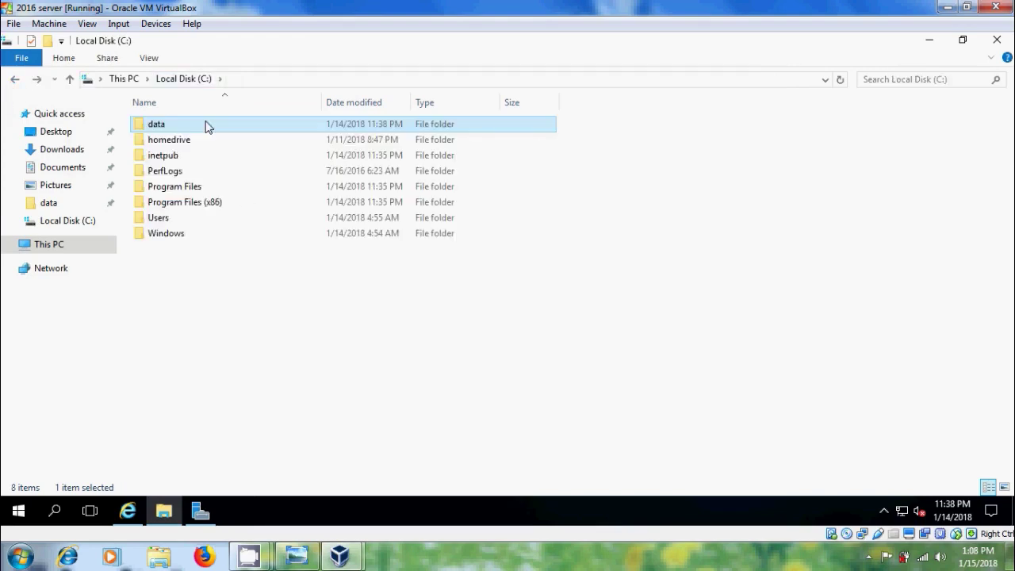
pyautogui.rightClick(206, 126)
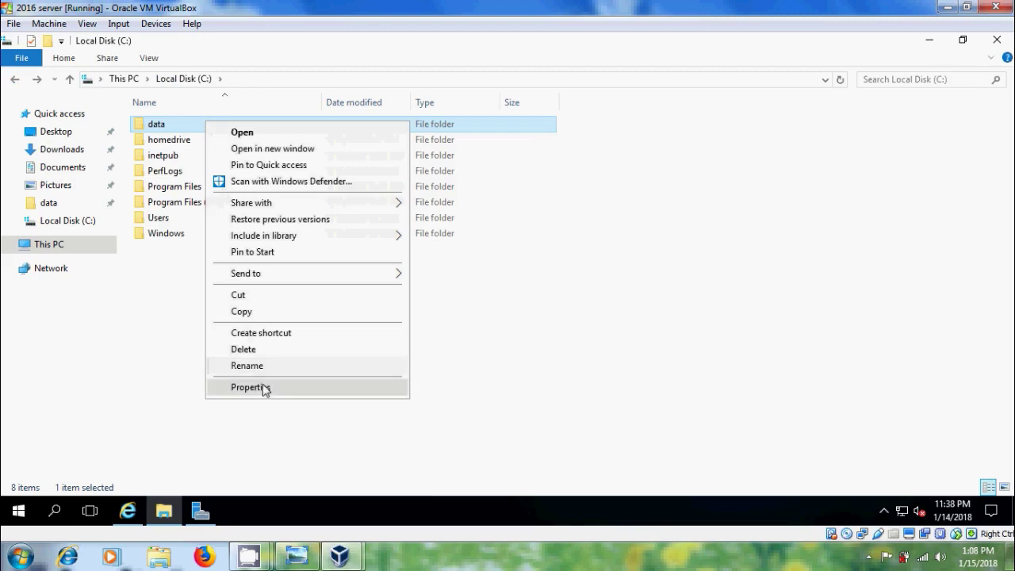
pyautogui.click(266, 388)
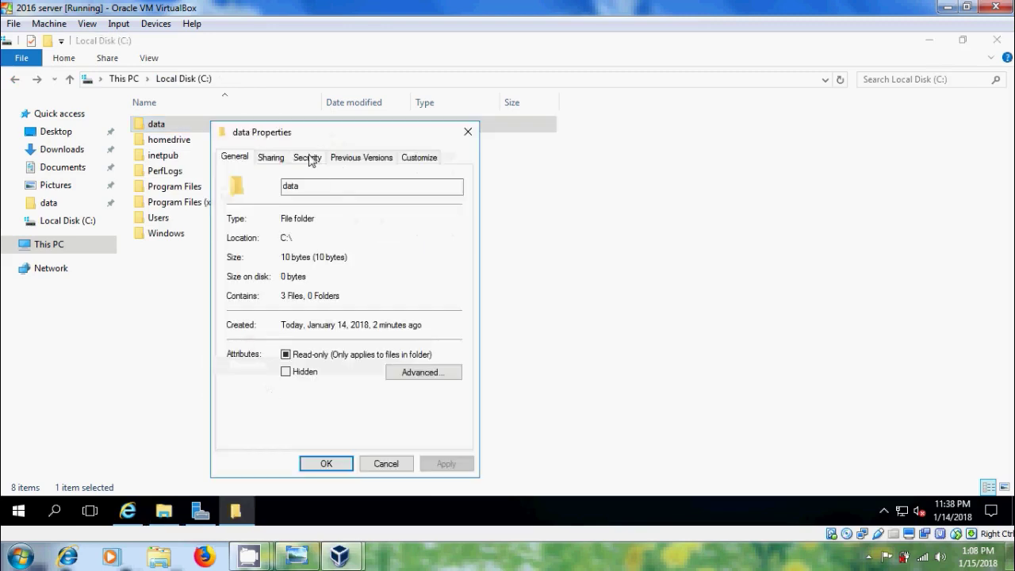
pyautogui.click(309, 159)
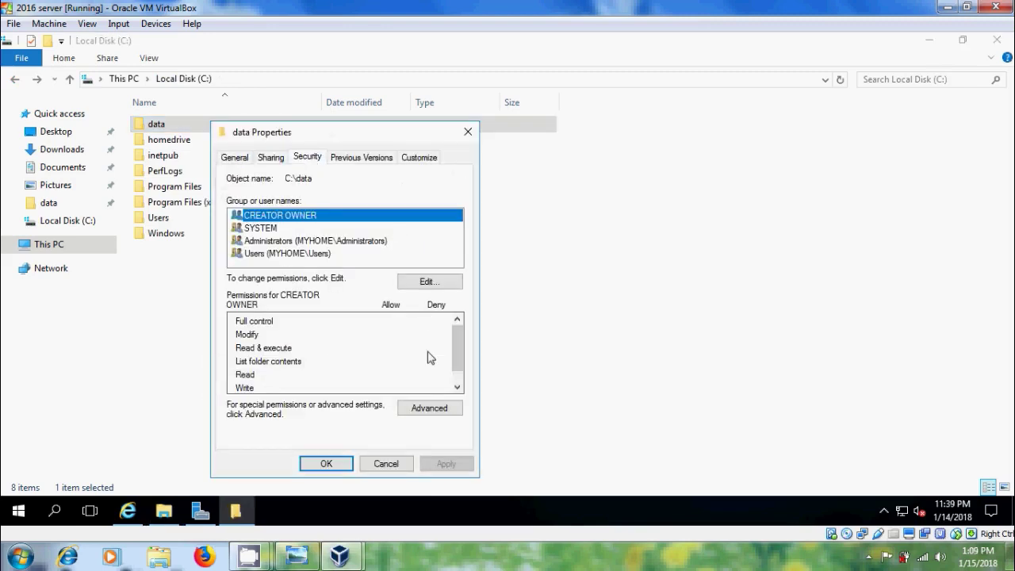
pyautogui.click(429, 409)
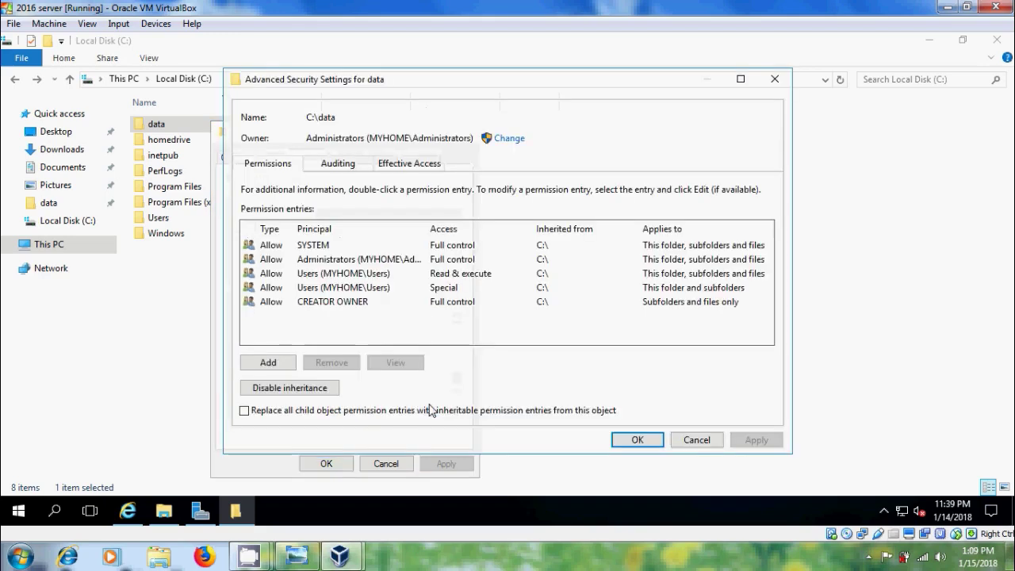
# Disable inheritance, remove all inherited permissions, and apply the empty permission list
pyautogui.click(278, 394)
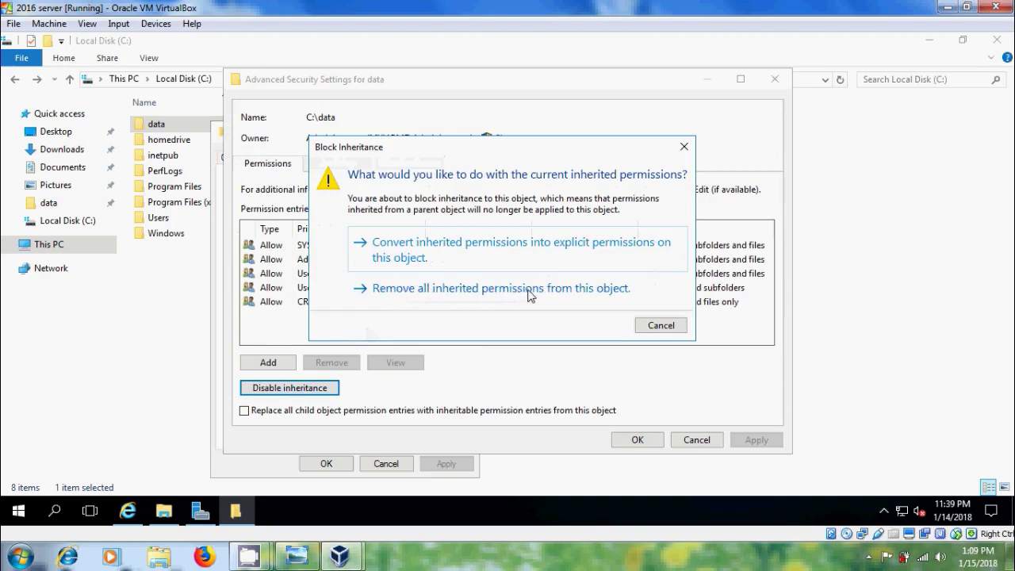
pyautogui.click(557, 290)
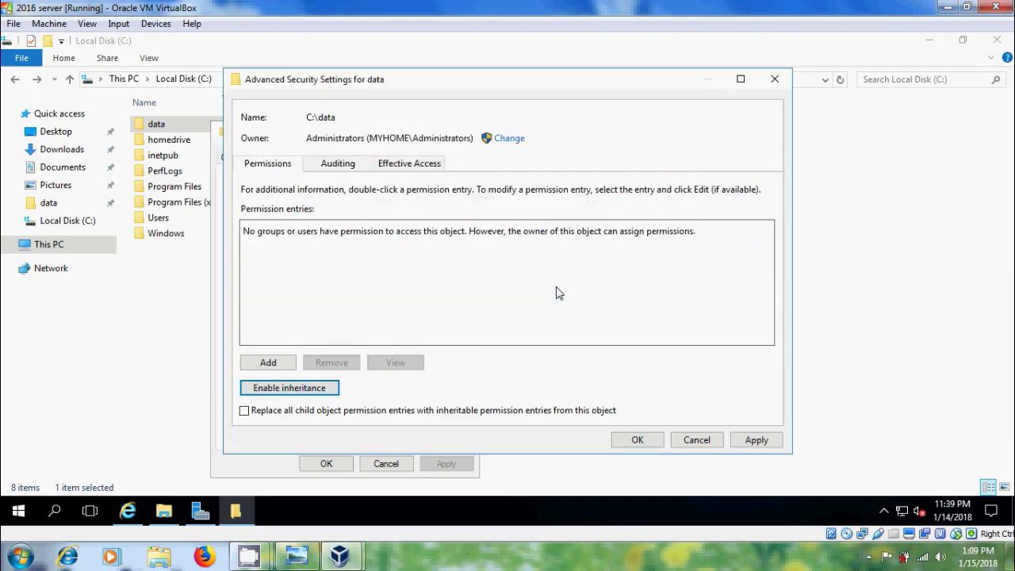
pyautogui.click(755, 440)
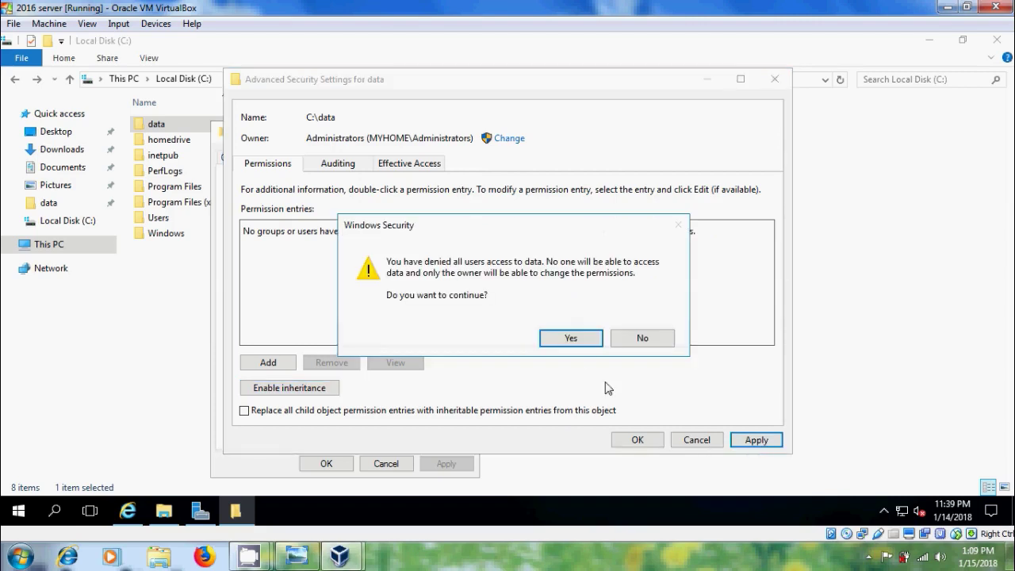
pyautogui.click(571, 337)
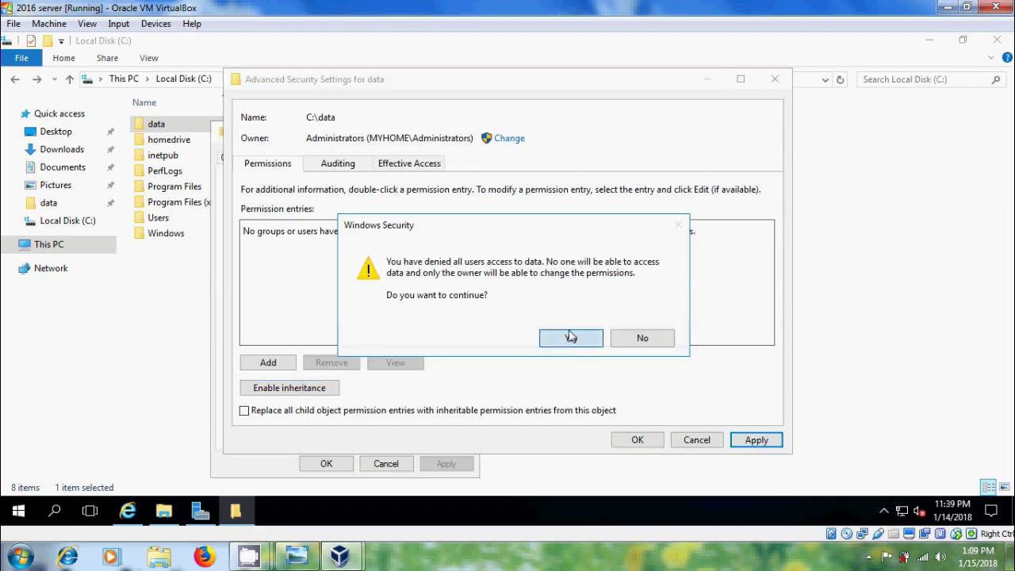
pyautogui.click(650, 445)
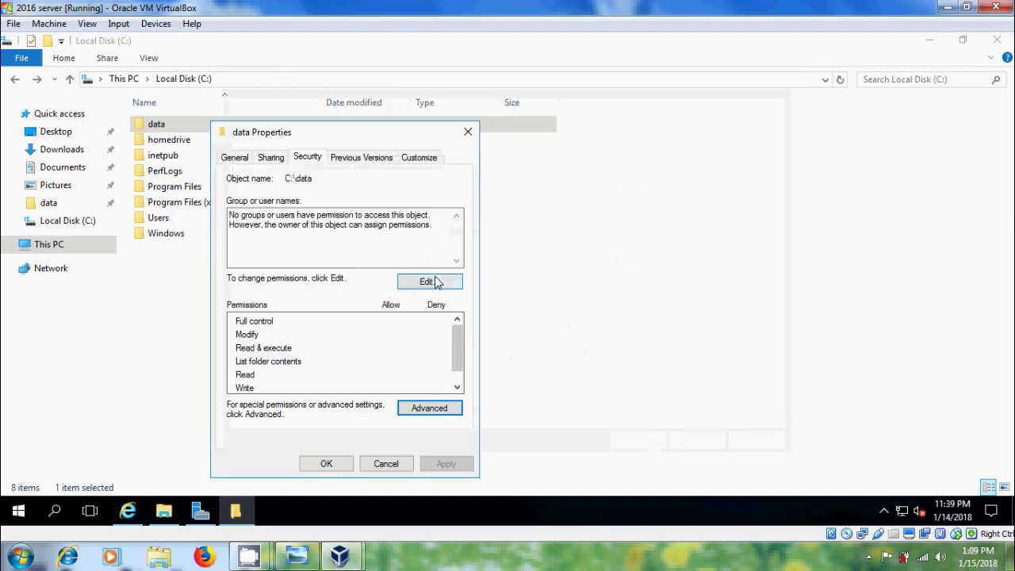
# Add the domain Administrator account to the data folder's permission list
pyautogui.click(433, 283)
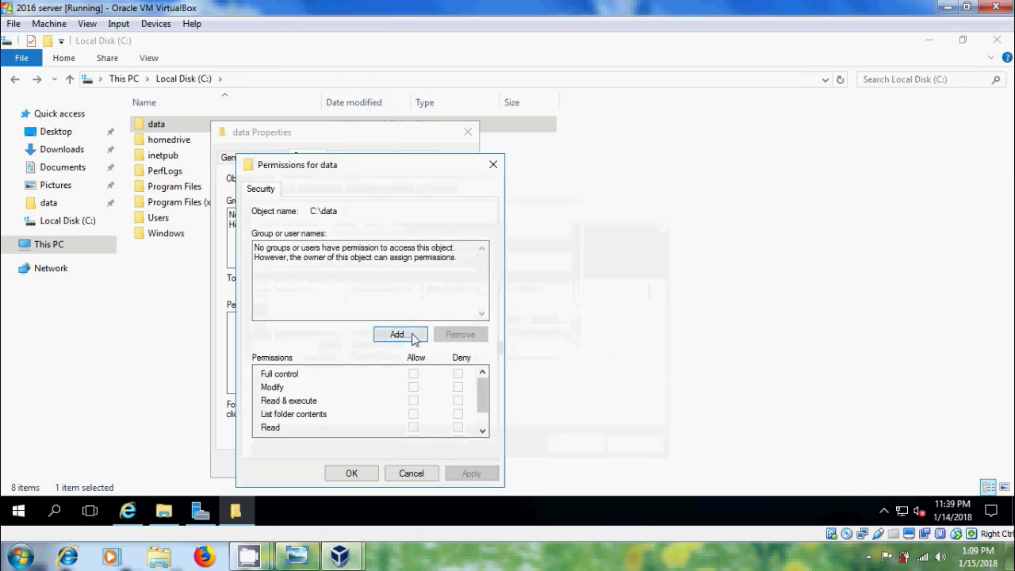
pyautogui.click(414, 337)
pyautogui.write('adm')
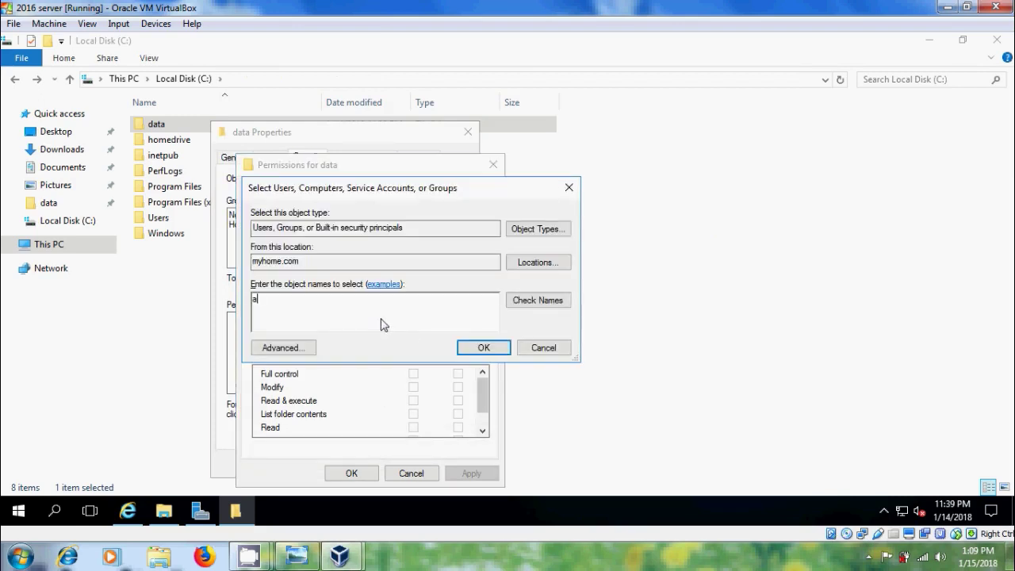
pyautogui.click(537, 300)
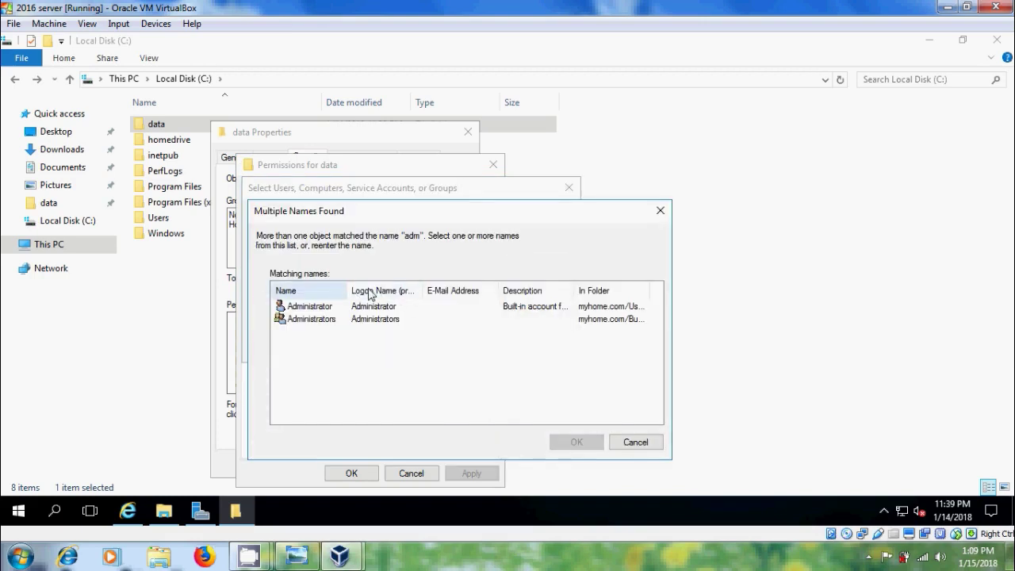
pyautogui.moveTo(346, 290); pyautogui.dragTo(366, 291)
pyautogui.click(326, 308)
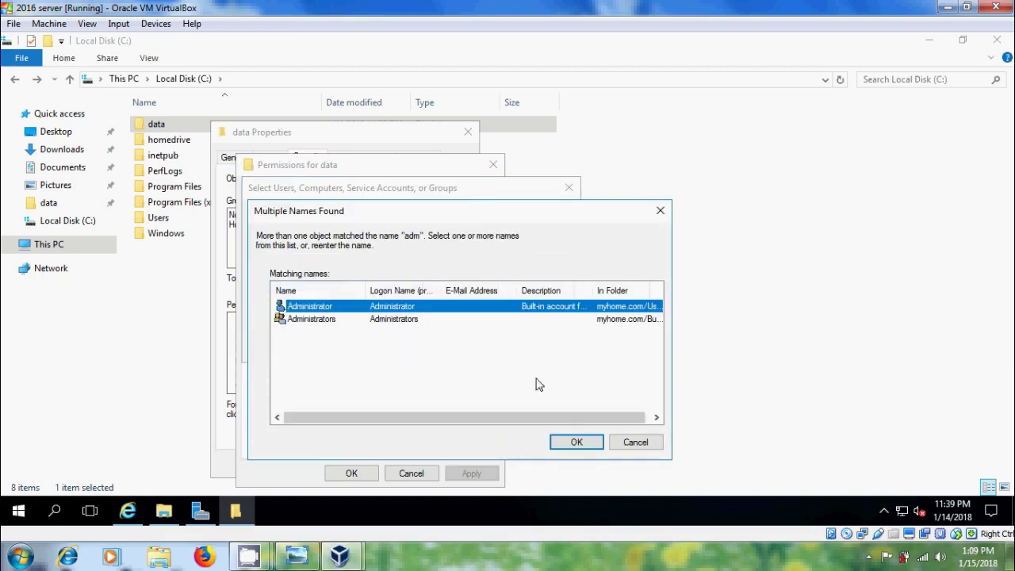
pyautogui.click(582, 445)
pyautogui.click(497, 348)
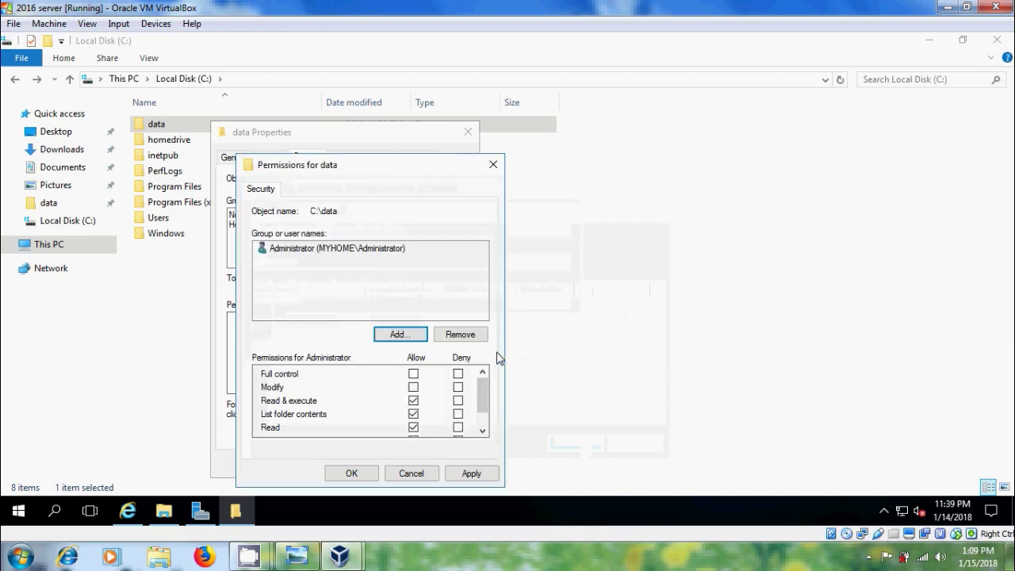
# Allow Administrator Full control on data, apply, and close the properties
pyautogui.click(413, 374)
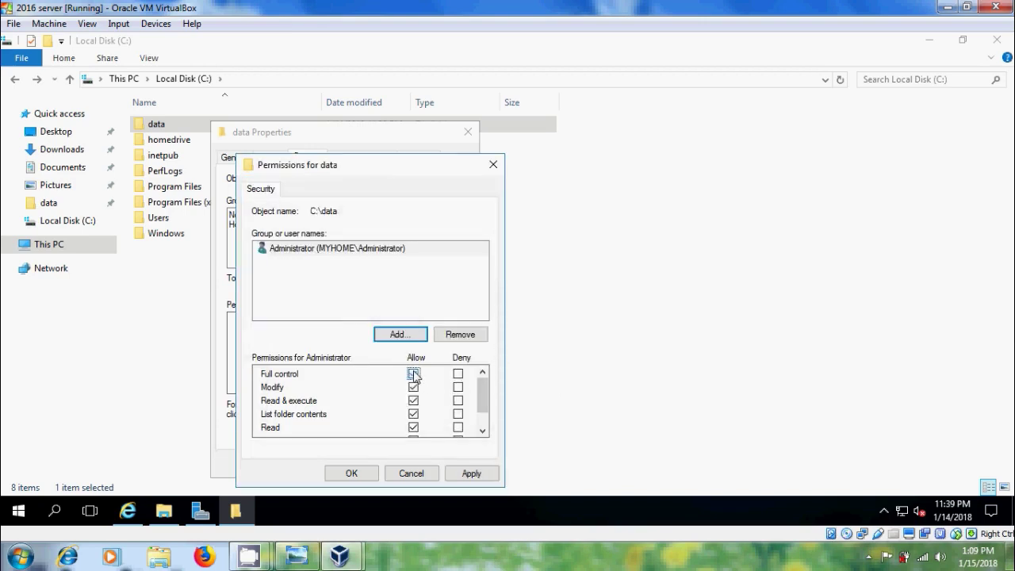
pyautogui.click(472, 473)
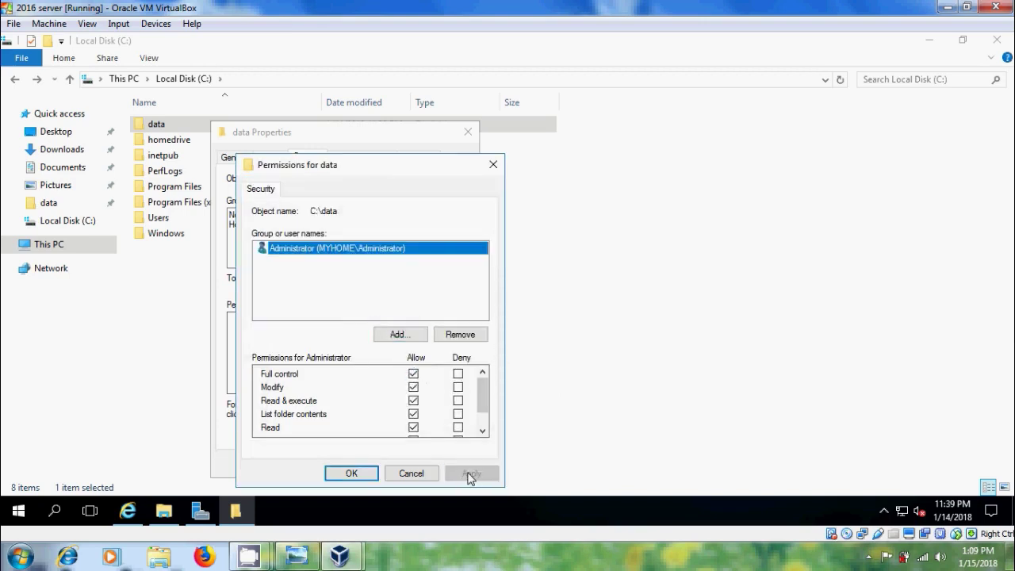
pyautogui.click(361, 478)
pyautogui.click(331, 466)
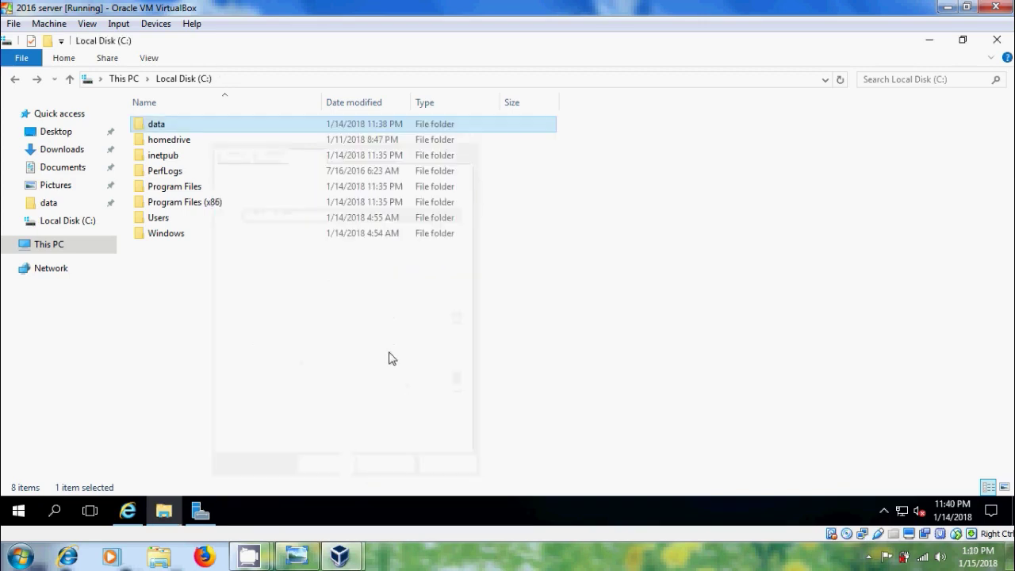
# Launch IIS Manager from Server Manager Tools, maximize it, and bring up the Sites node's options
pyautogui.click(199, 511)
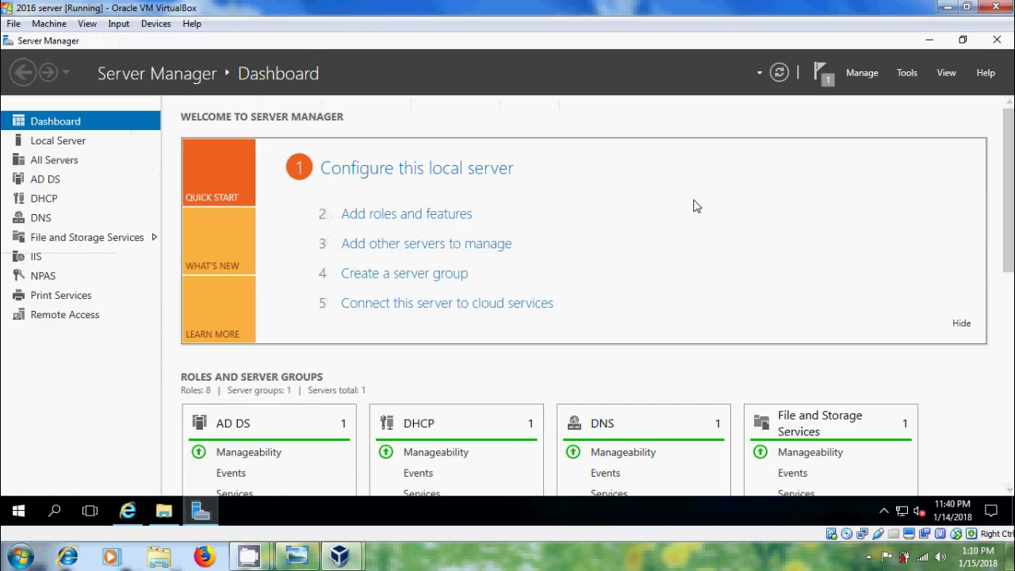
pyautogui.click(904, 74)
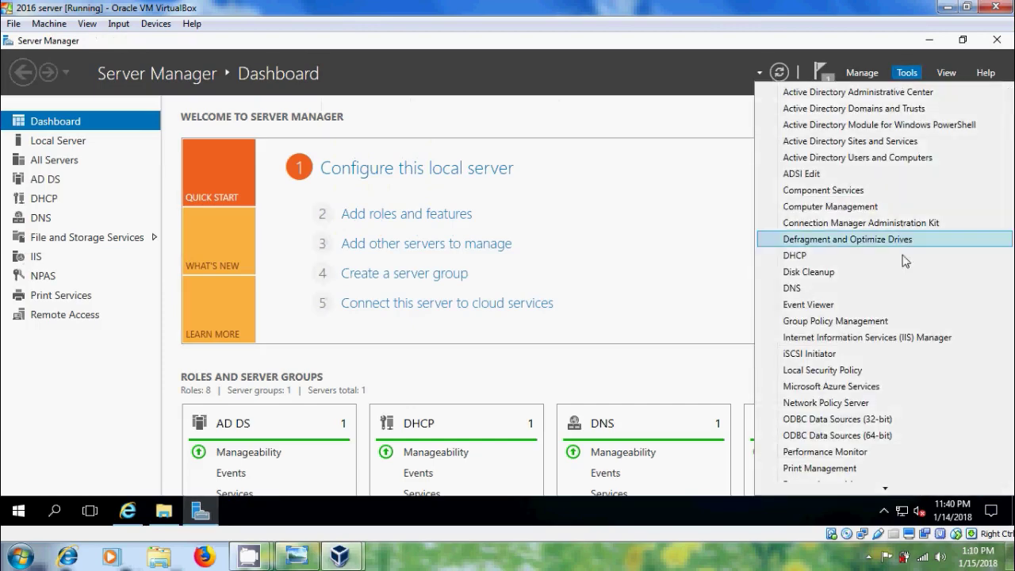
pyautogui.click(916, 338)
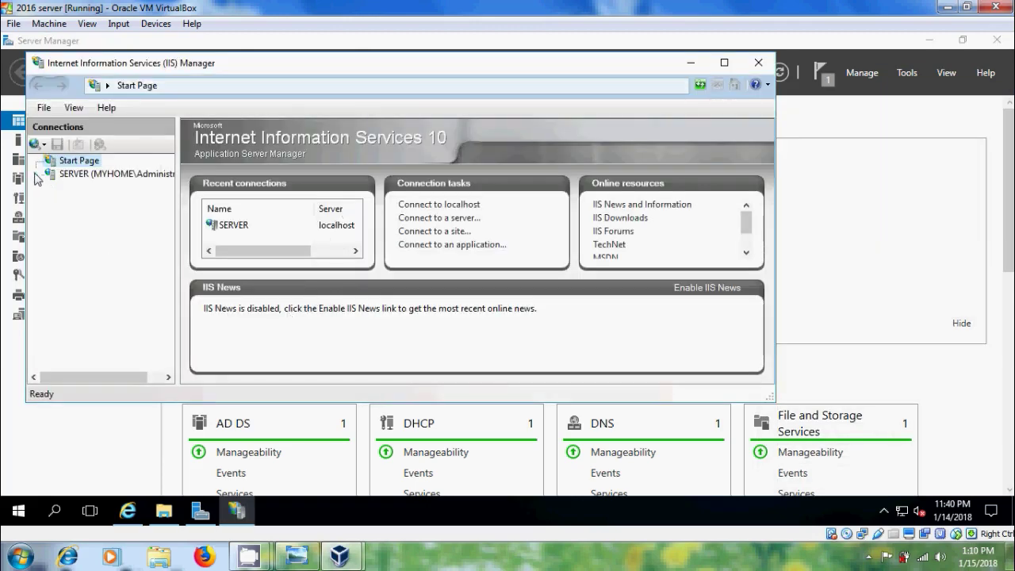
pyautogui.click(37, 176)
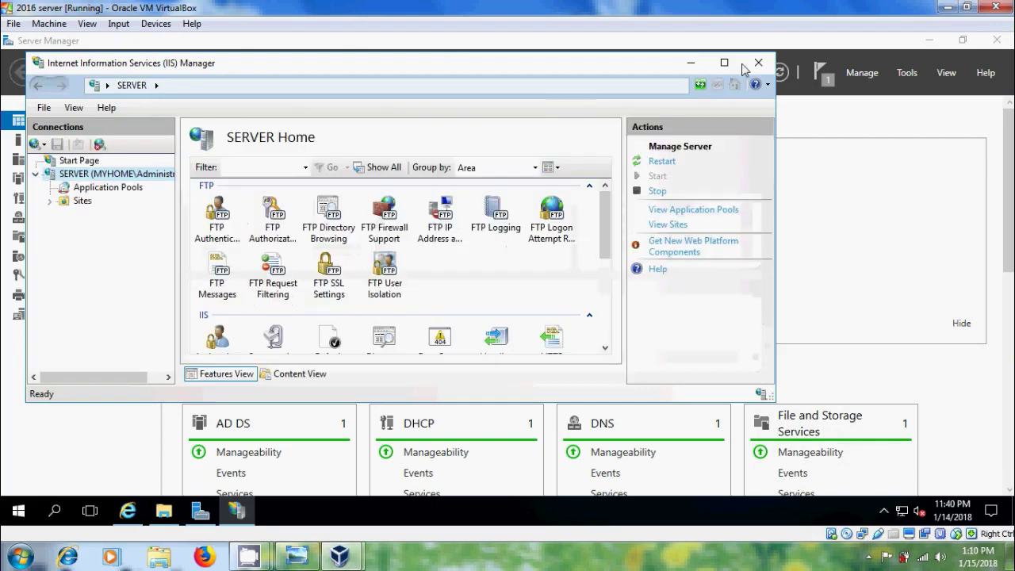
pyautogui.click(724, 62)
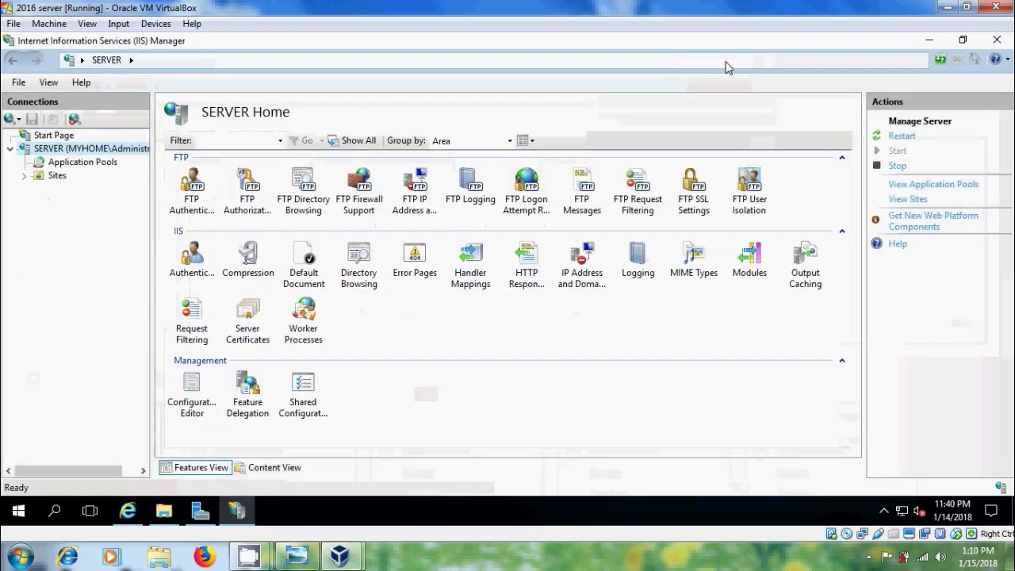
pyautogui.click(59, 176)
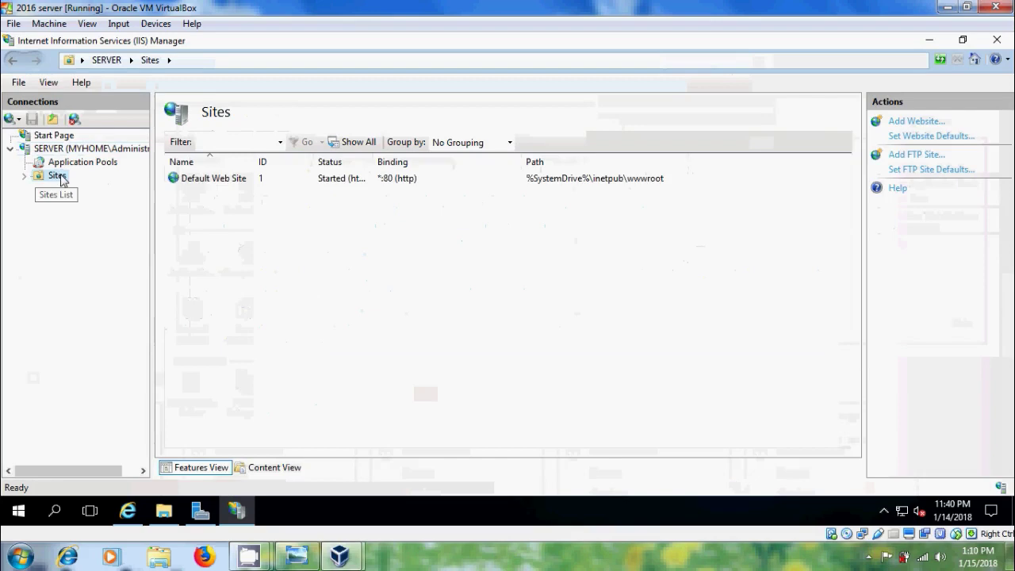
pyautogui.rightClick(61, 177)
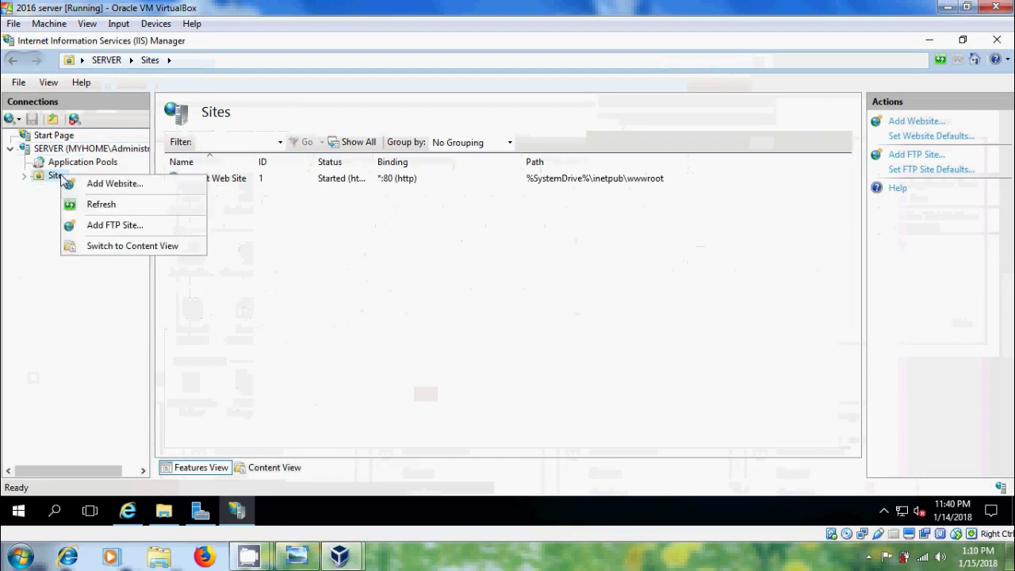
# Begin an FTP site named 'ftp server' with physical path C:\data
pyautogui.click(151, 229)
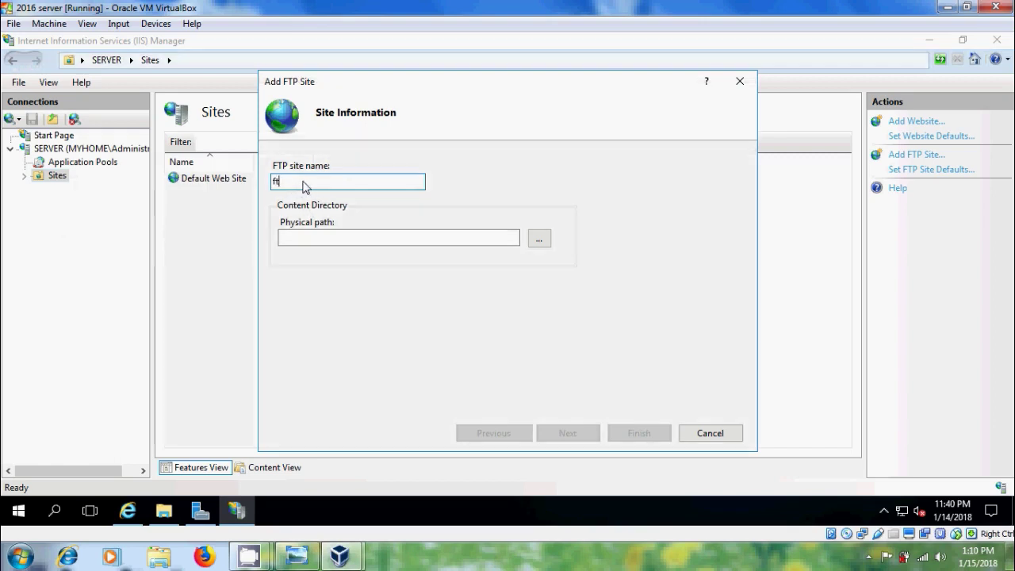
pyautogui.write('p server')
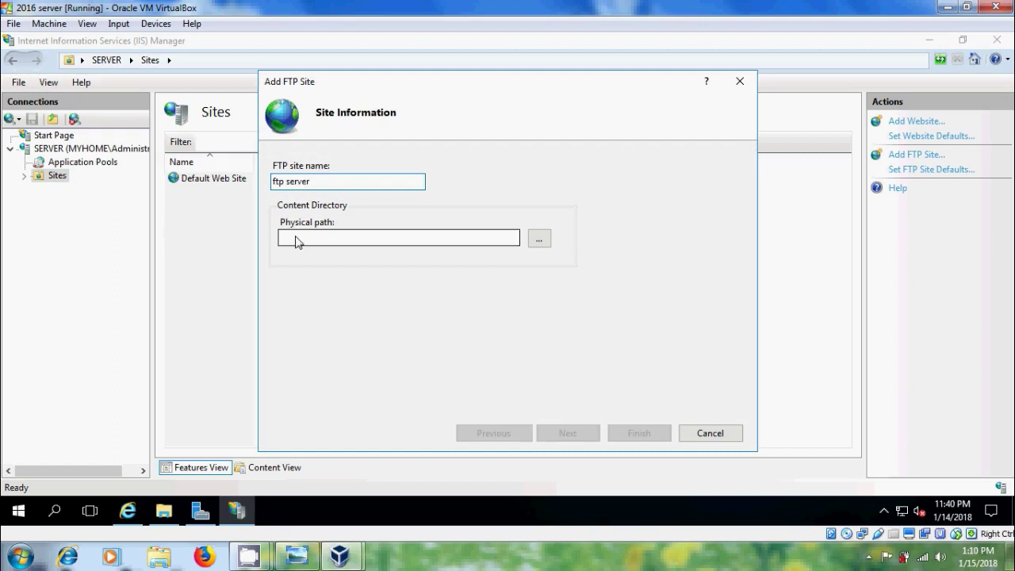
pyautogui.click(538, 242)
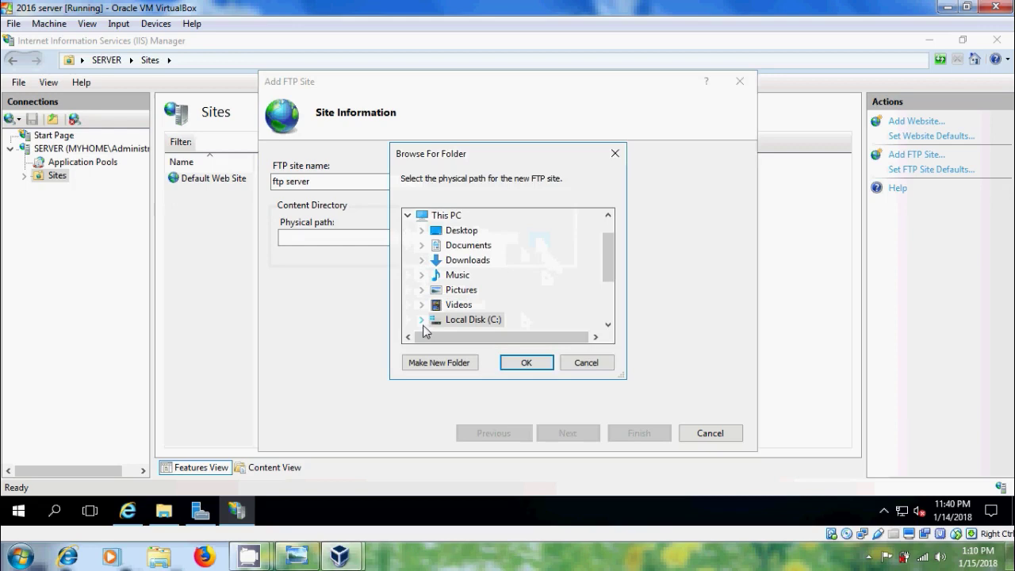
pyautogui.doubleClick(524, 320)
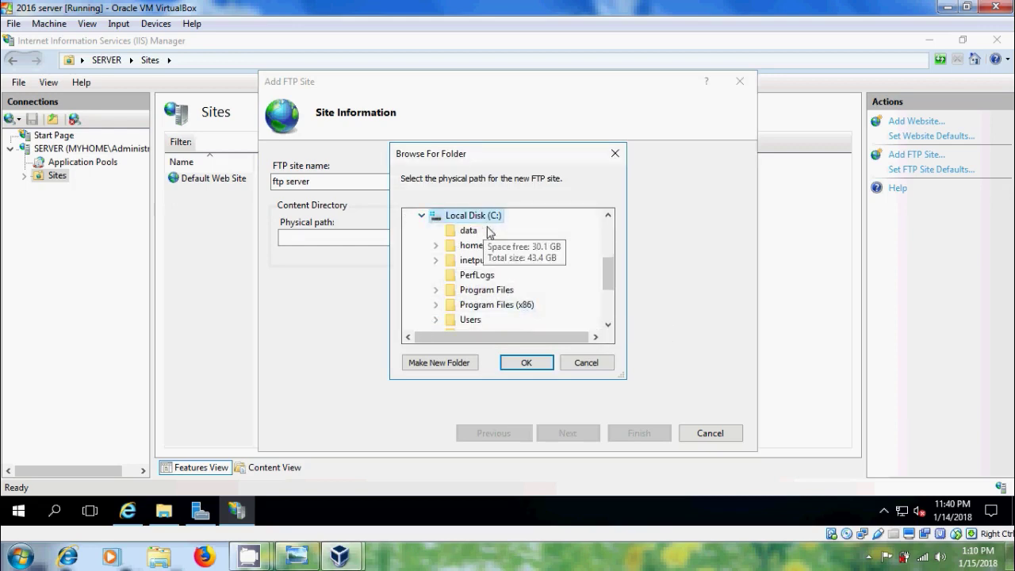
pyautogui.click(468, 230)
pyautogui.click(523, 363)
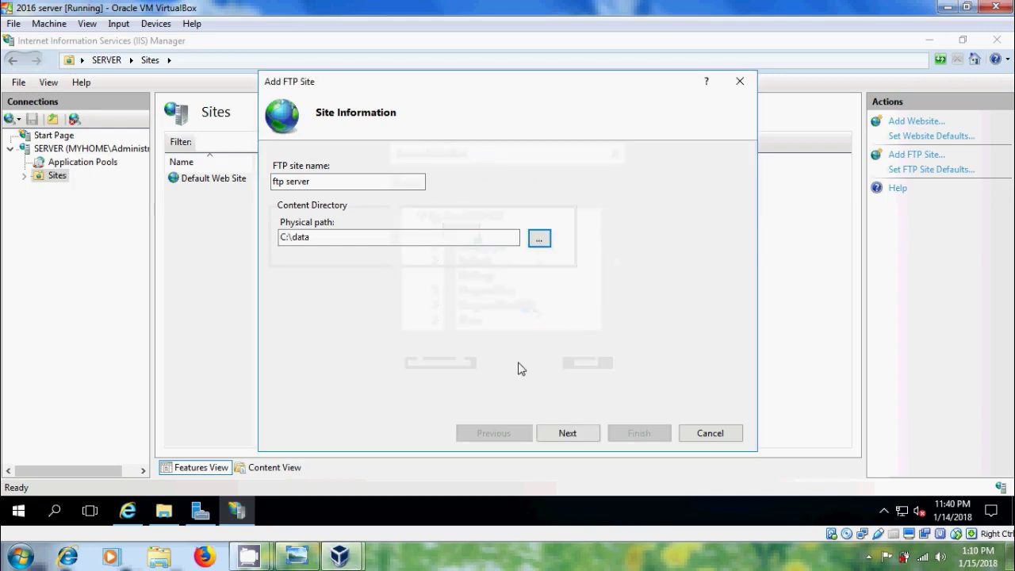
# Bind the new FTP site to IP 192.168.0.5 on port 21 with No SSL
pyautogui.click(594, 435)
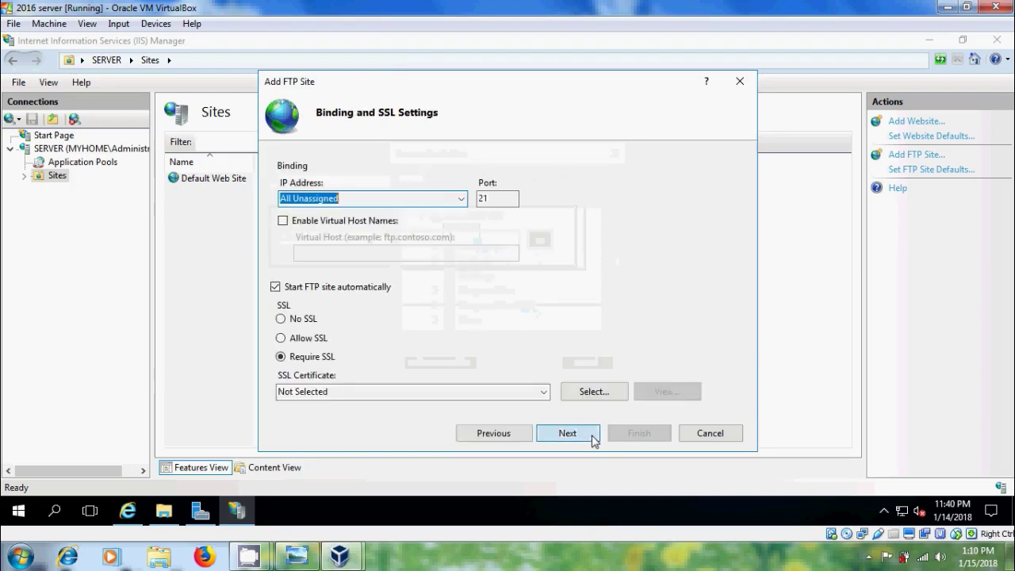
pyautogui.click(461, 199)
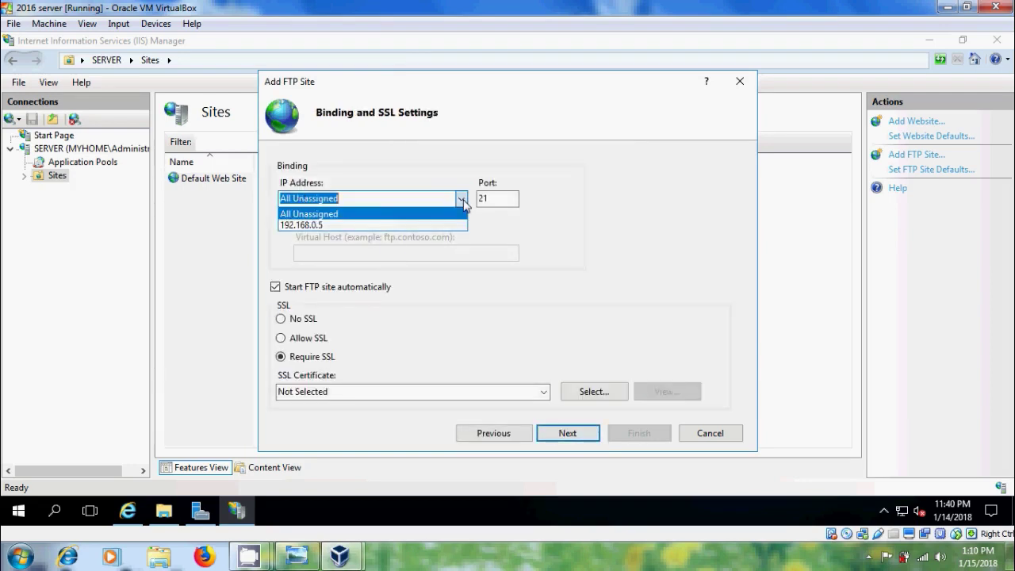
pyautogui.click(340, 226)
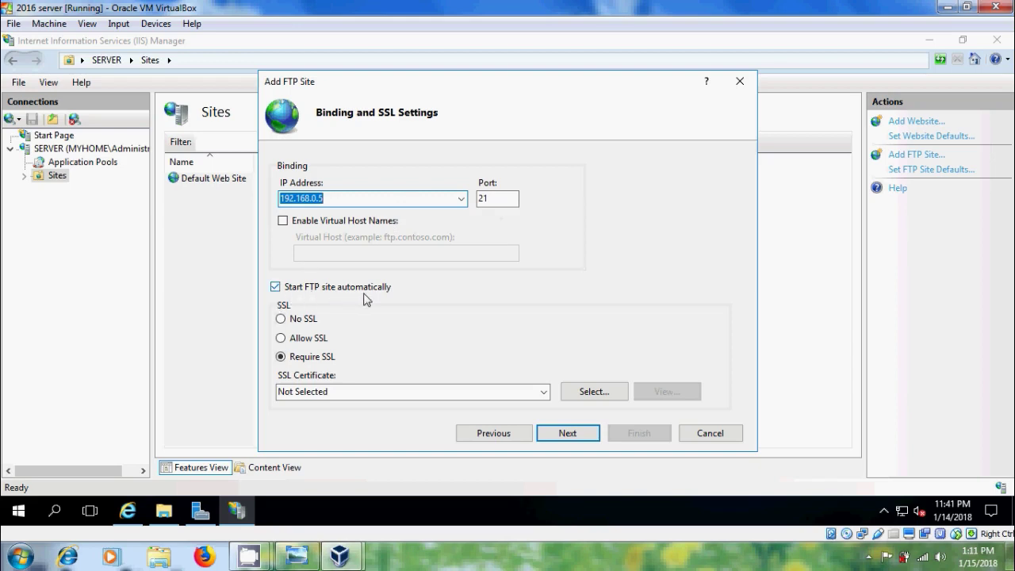
pyautogui.click(281, 318)
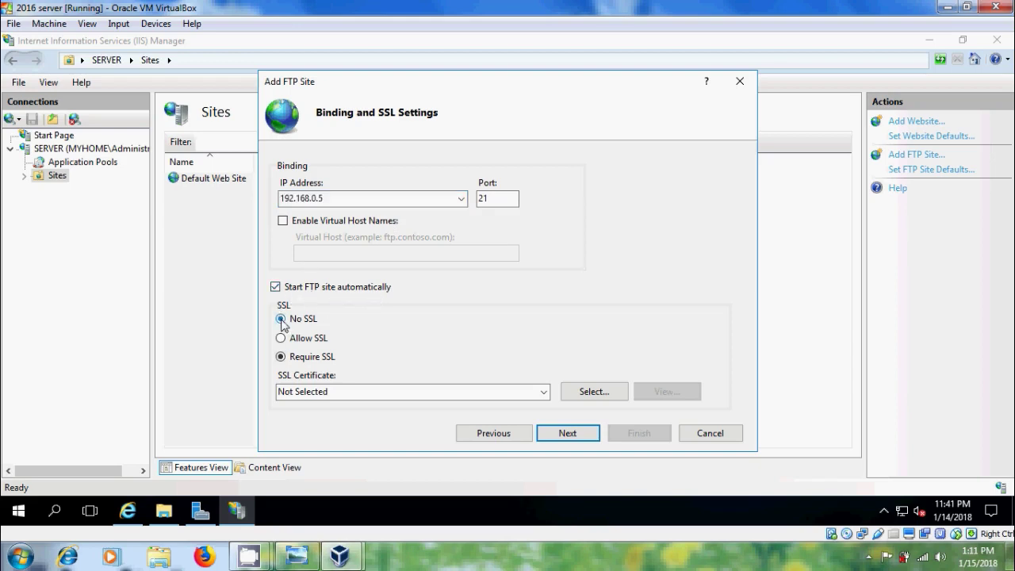
# Enable Basic authentication, allow Administrator Read and Write access, and finish the ftp server site
pyautogui.click(590, 439)
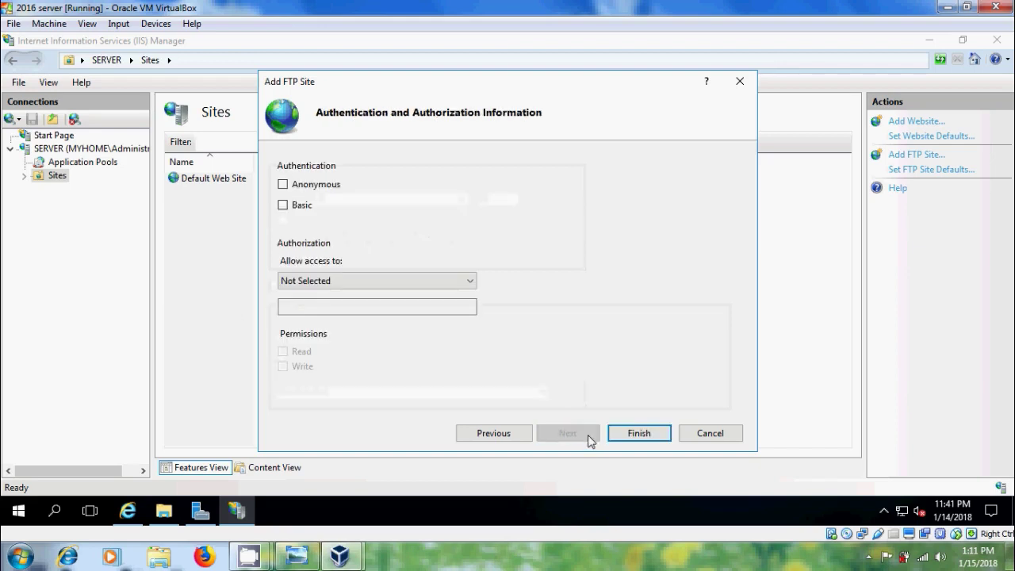
pyautogui.click(284, 206)
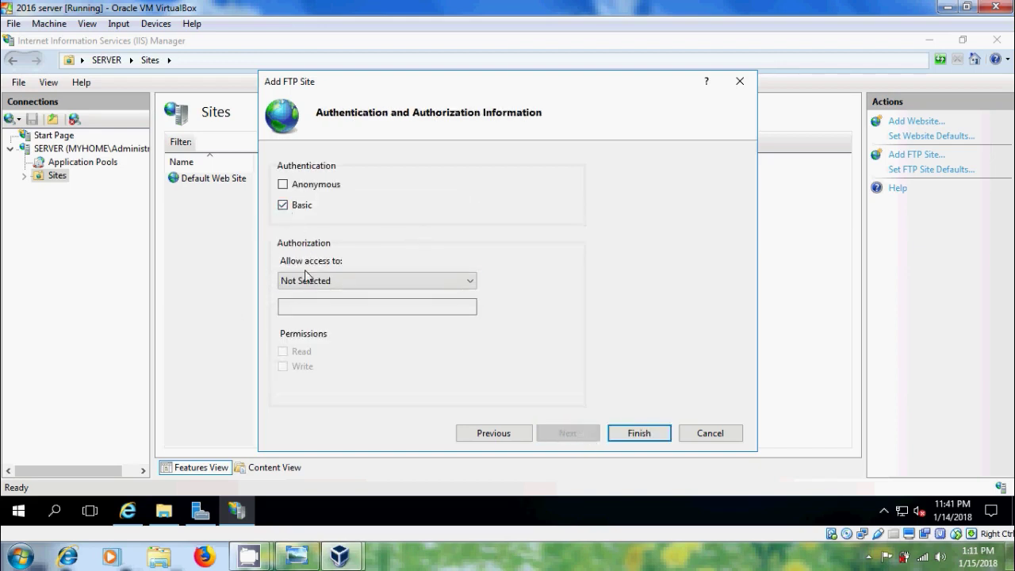
pyautogui.click(468, 283)
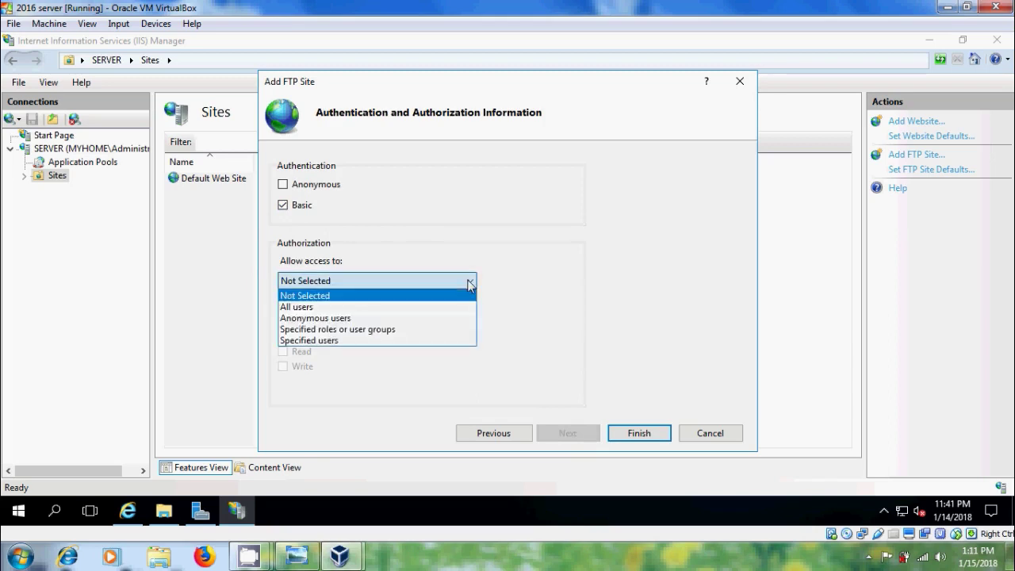
pyautogui.click(343, 340)
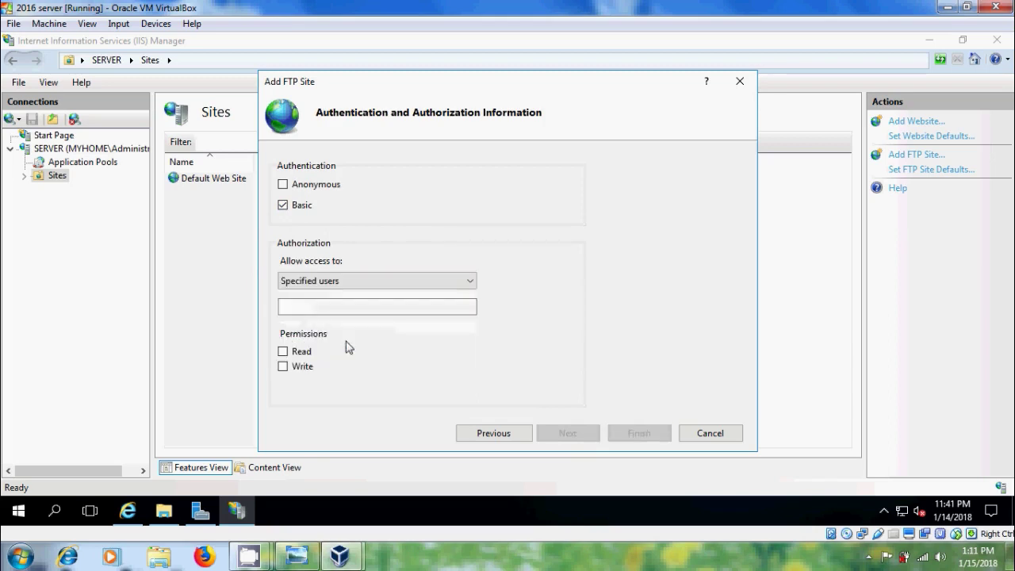
pyautogui.click(352, 315)
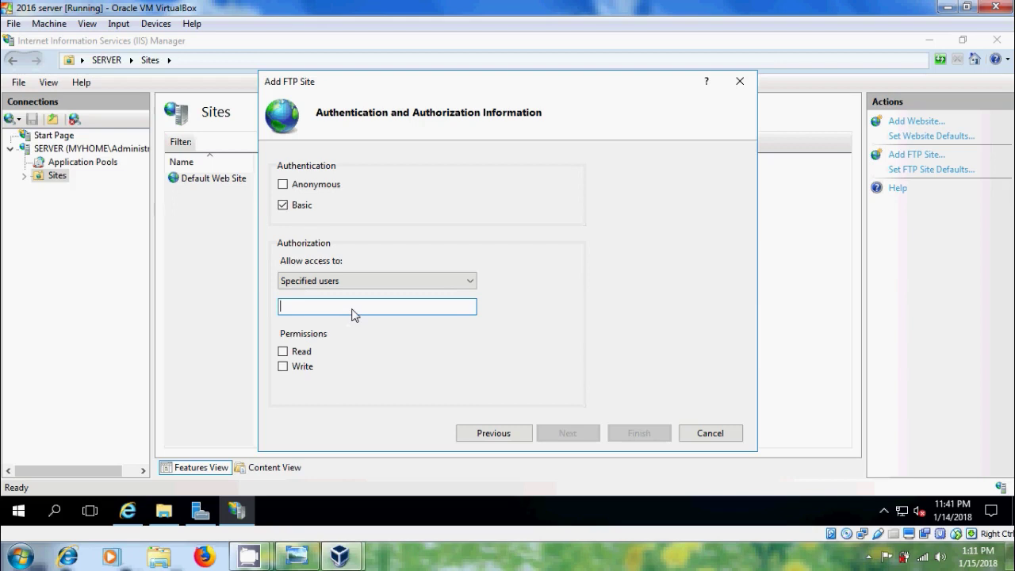
pyautogui.write('Administrator')
pyautogui.click(284, 352)
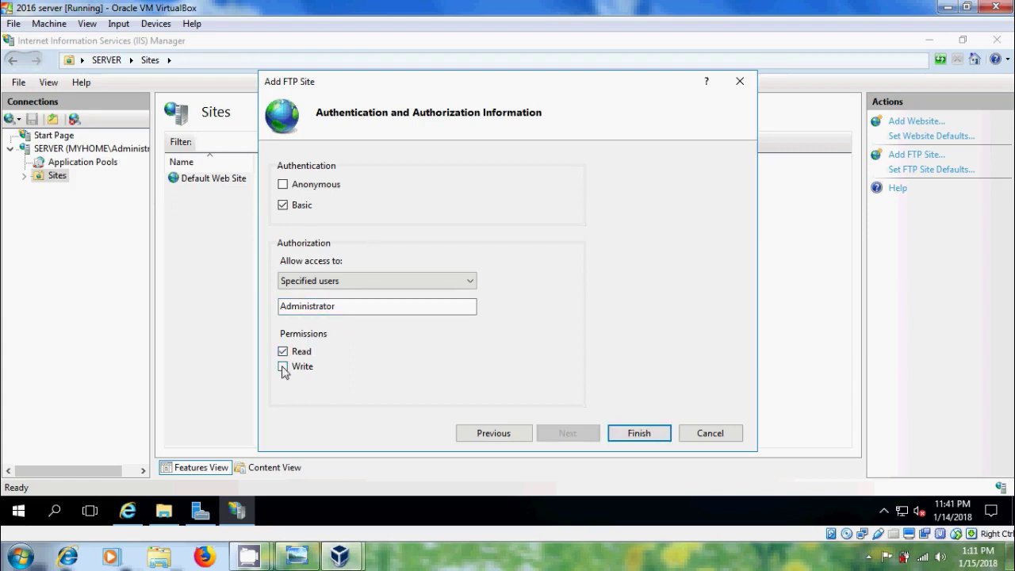
pyautogui.click(283, 368)
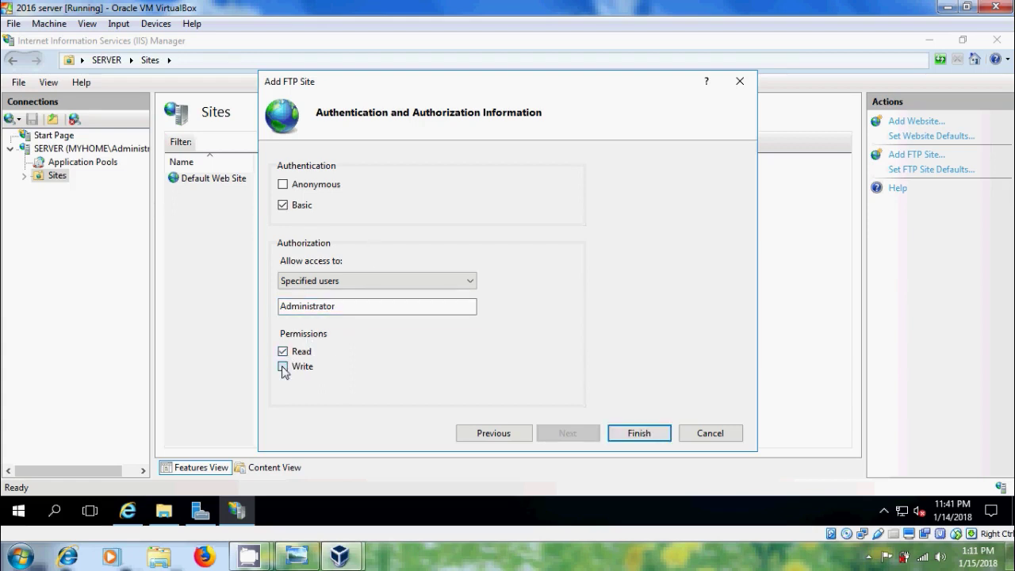
pyautogui.click(639, 433)
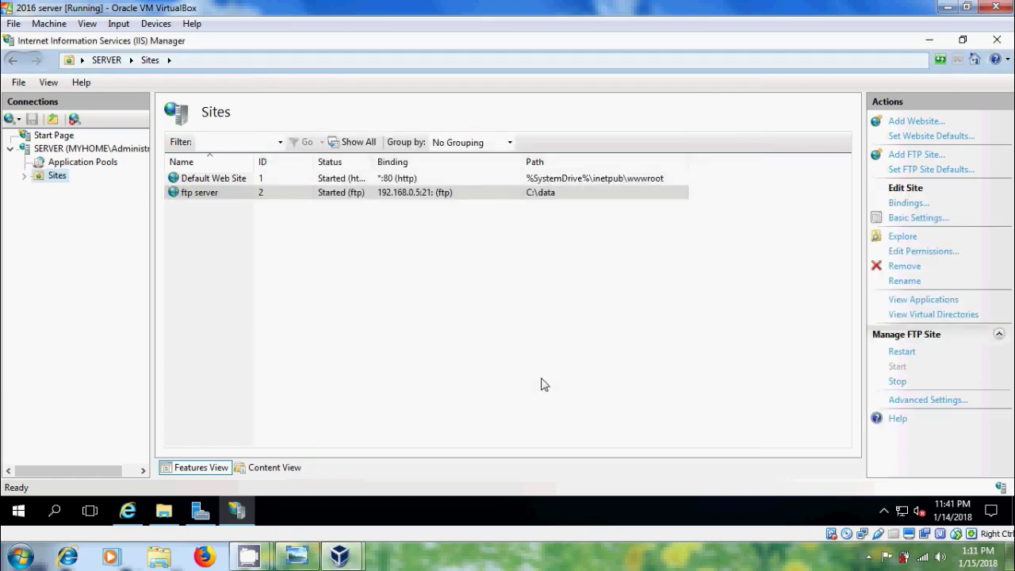
# Open Active Directory Users and Computers and start copying the Administrator account into a new user
pyautogui.click(200, 511)
pyautogui.click(906, 73)
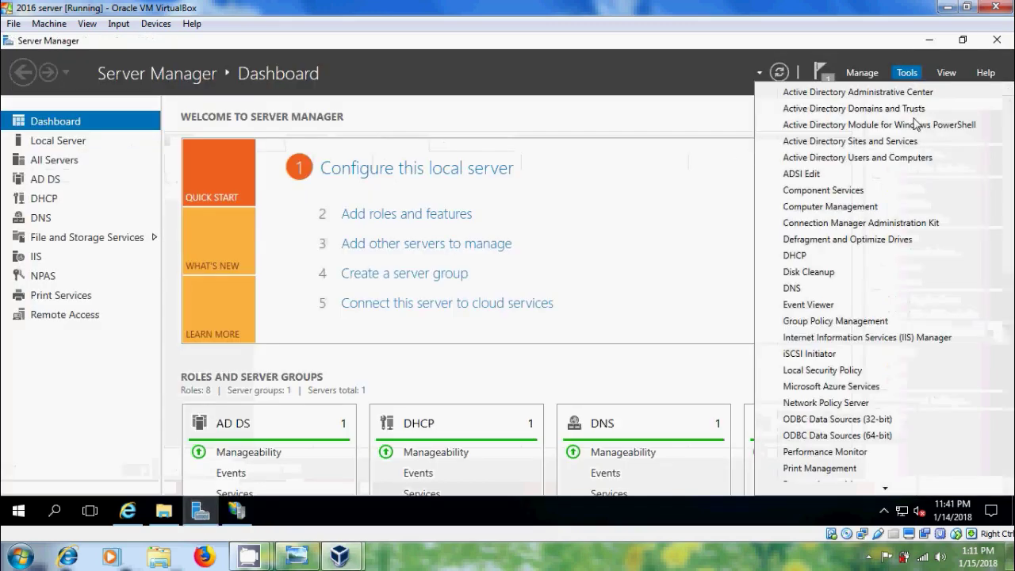
pyautogui.click(916, 158)
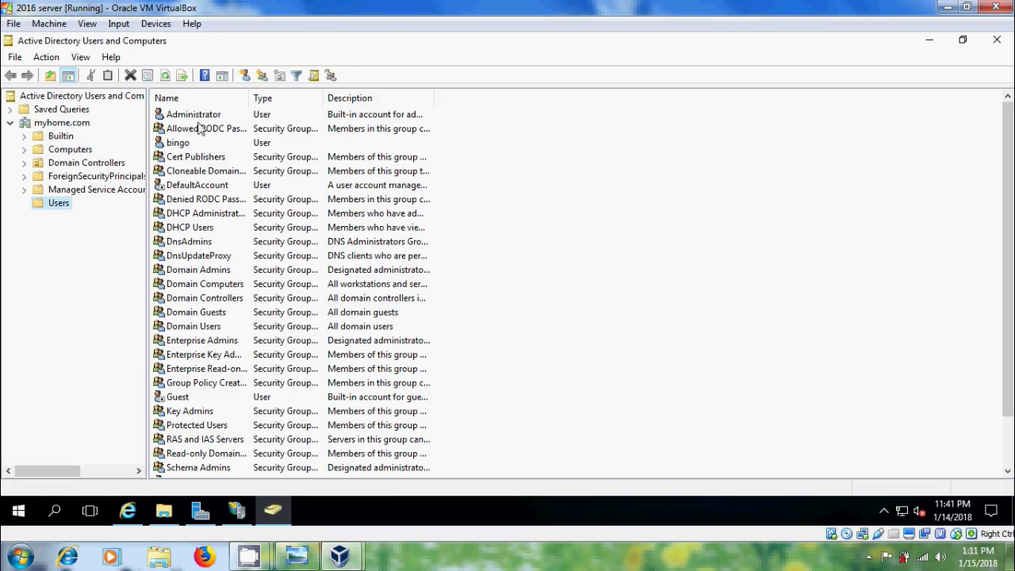
pyautogui.click(205, 116)
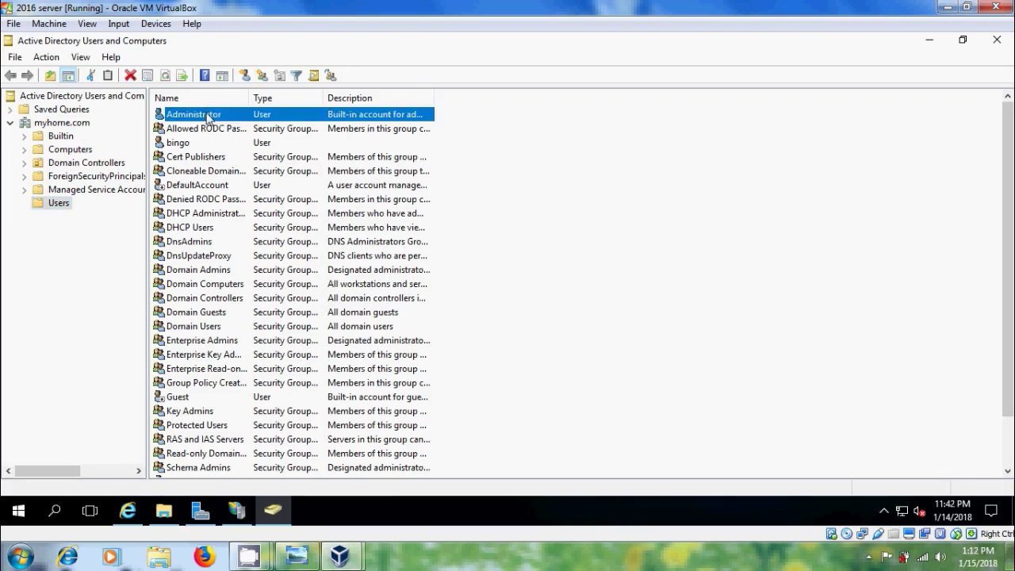
pyautogui.rightClick(208, 118)
pyautogui.press('Escape')
# Enter the new user's name and logon name, set a password the user cannot change, and create the account
pyautogui.write('s')
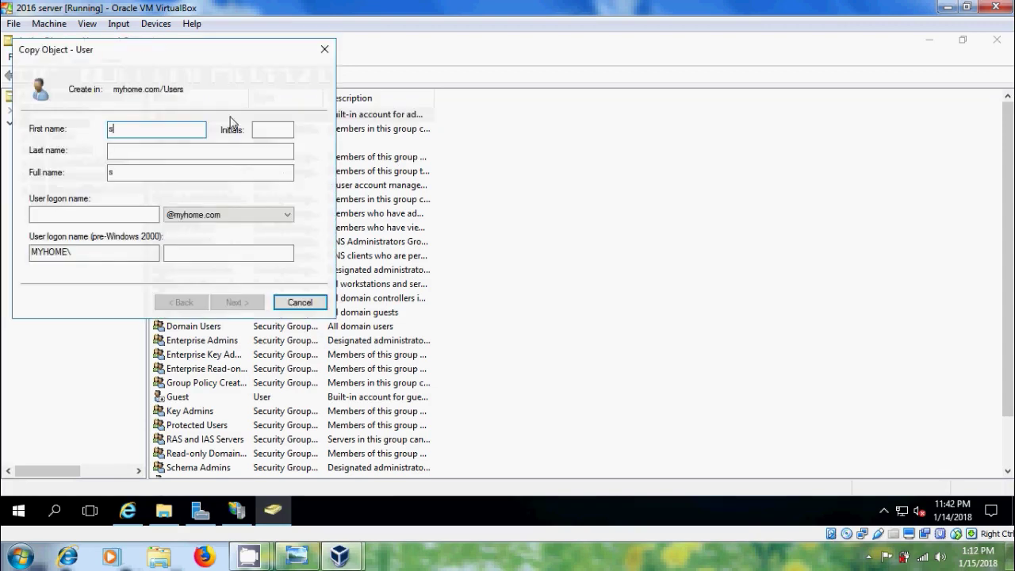
pyautogui.write('uma')
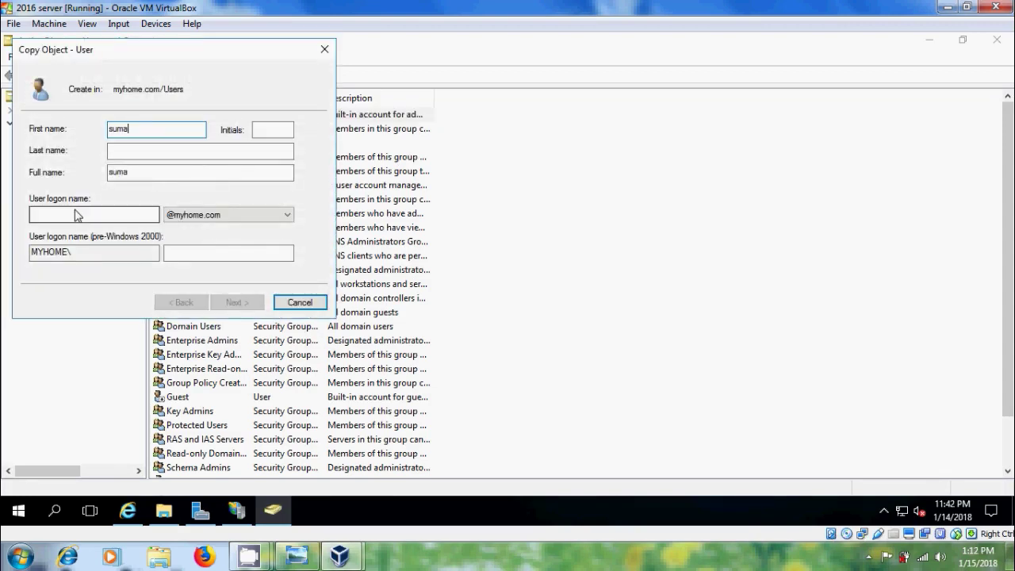
pyautogui.click(77, 215)
pyautogui.write('suma')
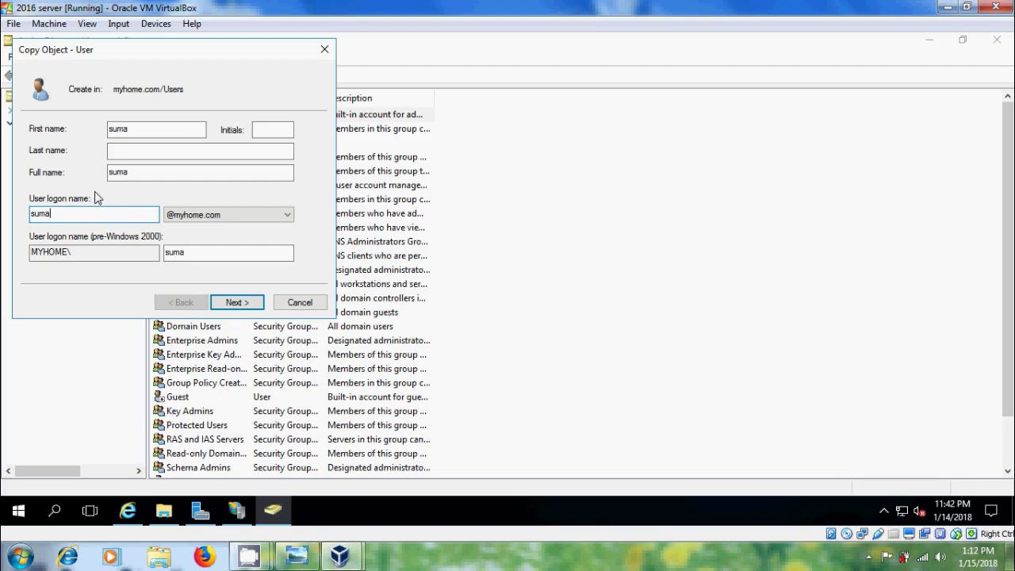
pyautogui.click(247, 304)
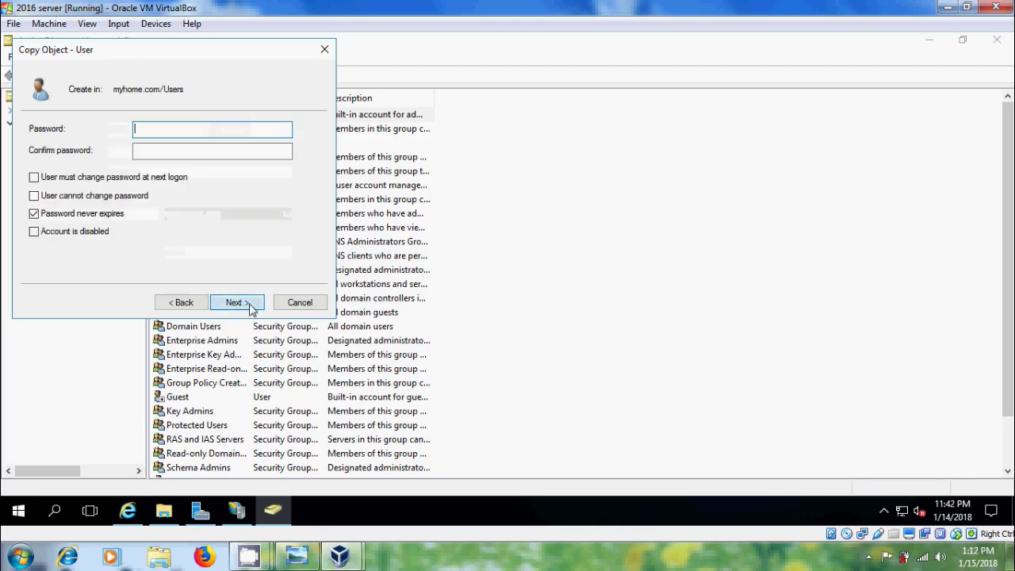
pyautogui.write('•••••')
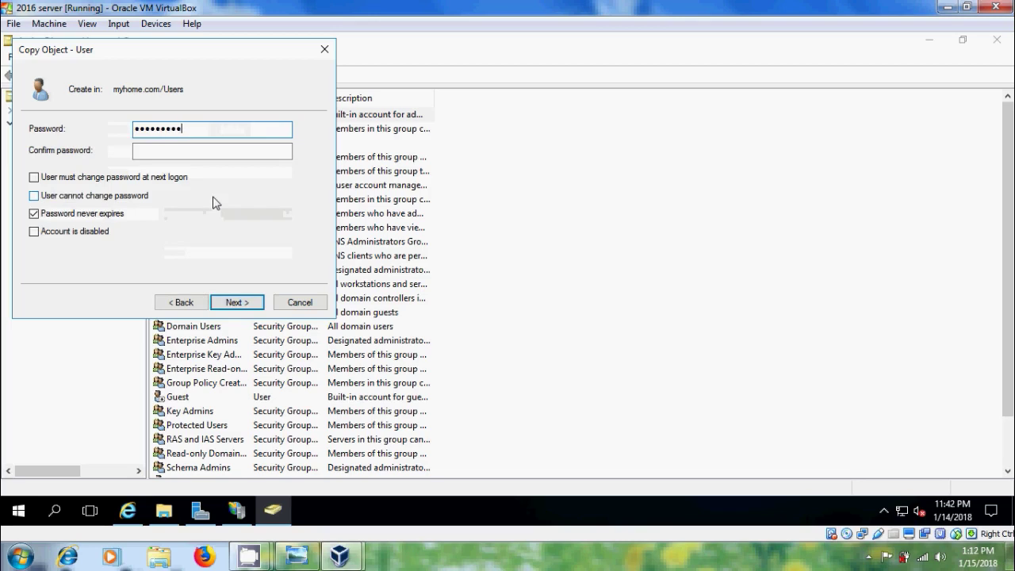
pyautogui.press('Tab')
pyautogui.write('••••')
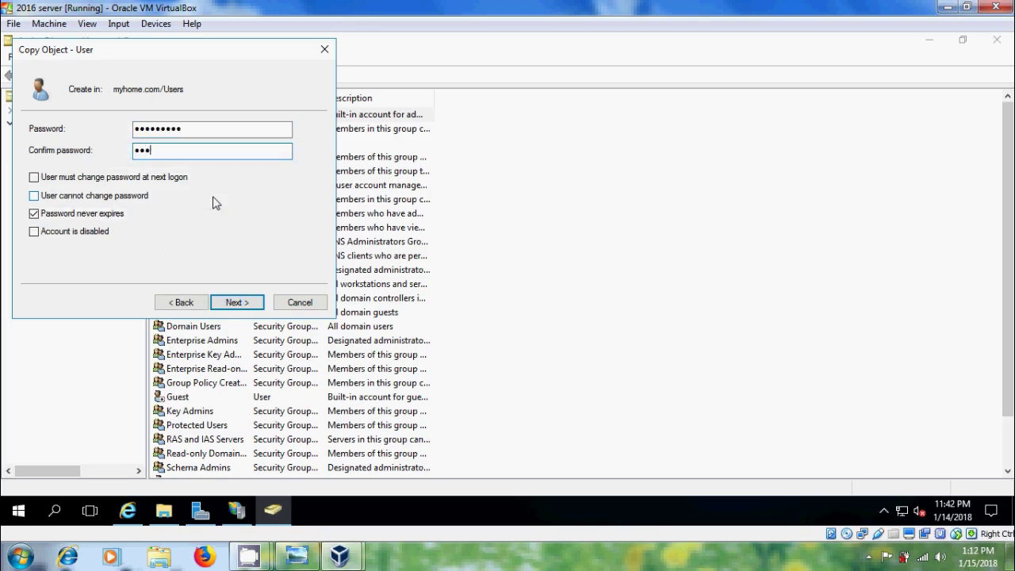
pyautogui.write('•••••')
pyautogui.click(34, 195)
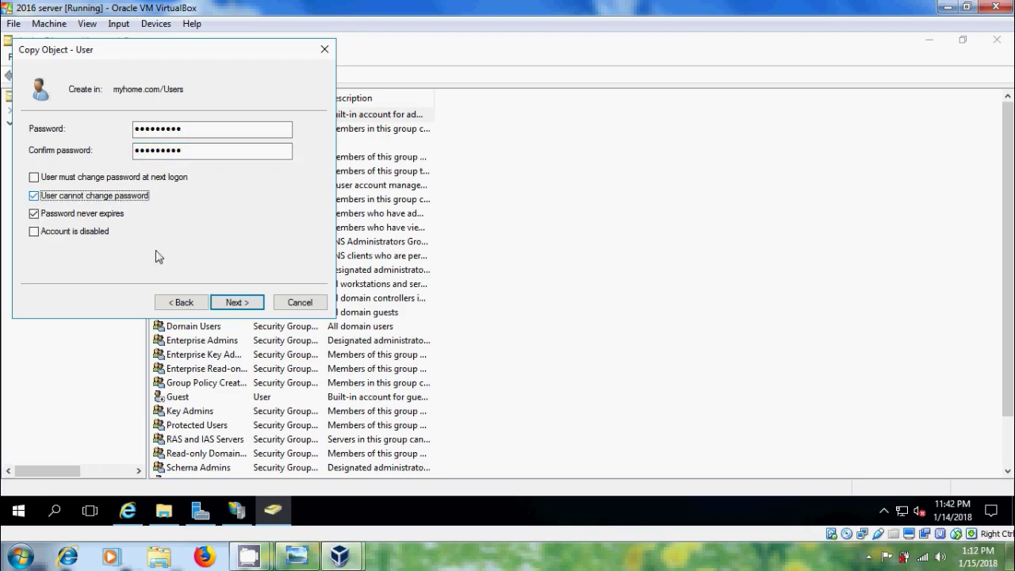
pyautogui.click(245, 304)
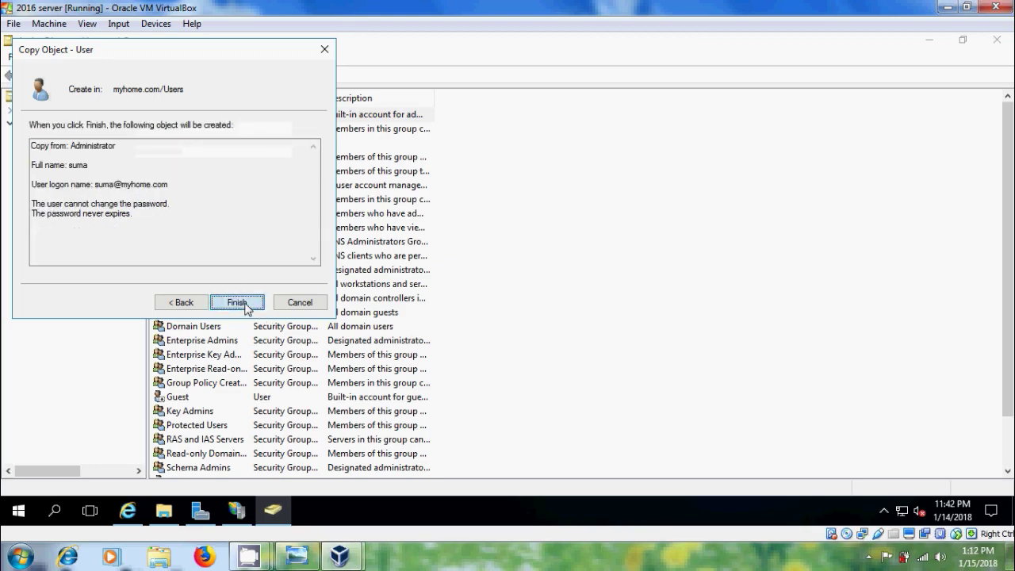
pyautogui.click(237, 302)
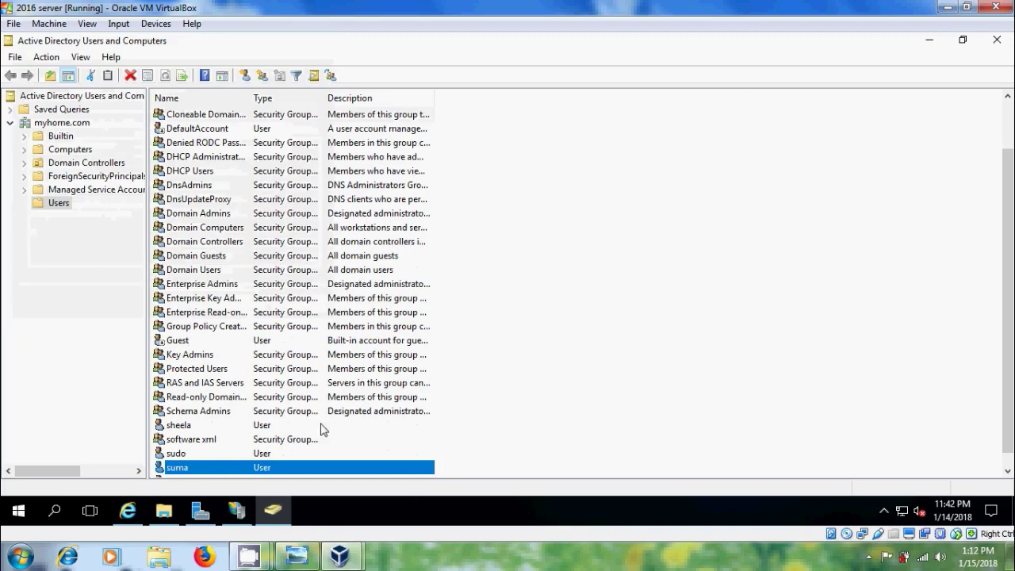
# Open the data folder's Security permissions for editing
pyautogui.click(163, 512)
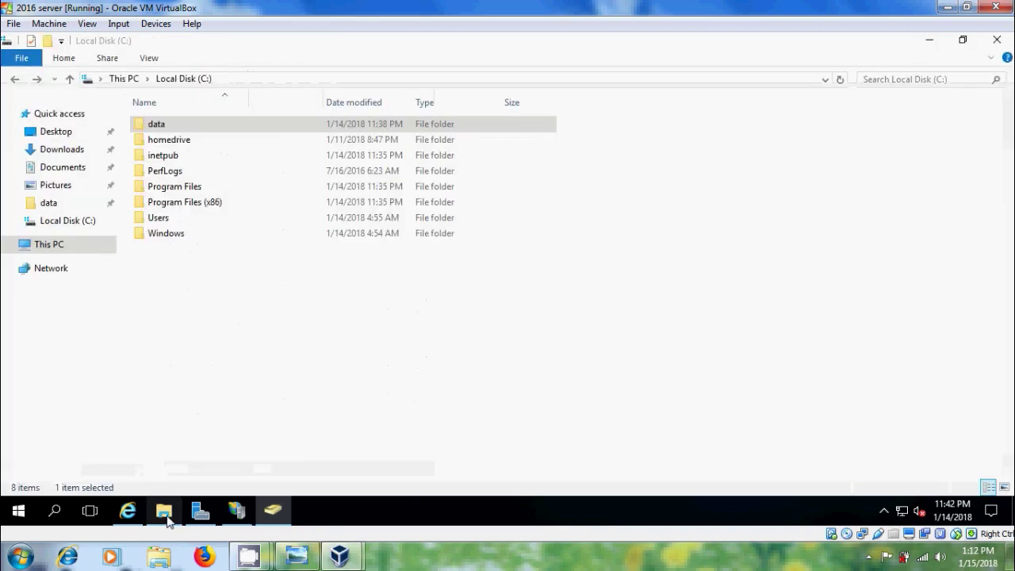
pyautogui.rightClick(230, 131)
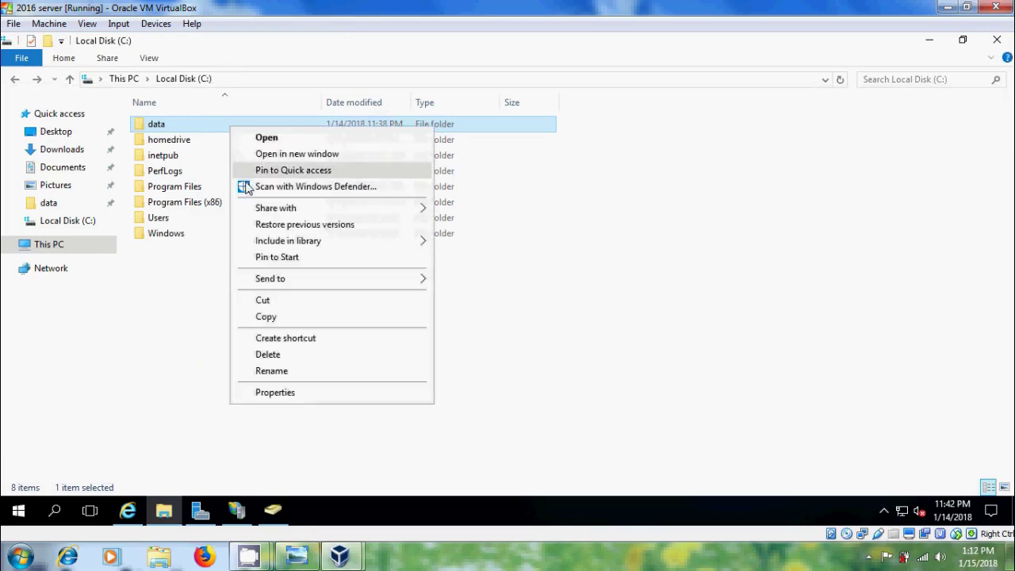
pyautogui.click(274, 397)
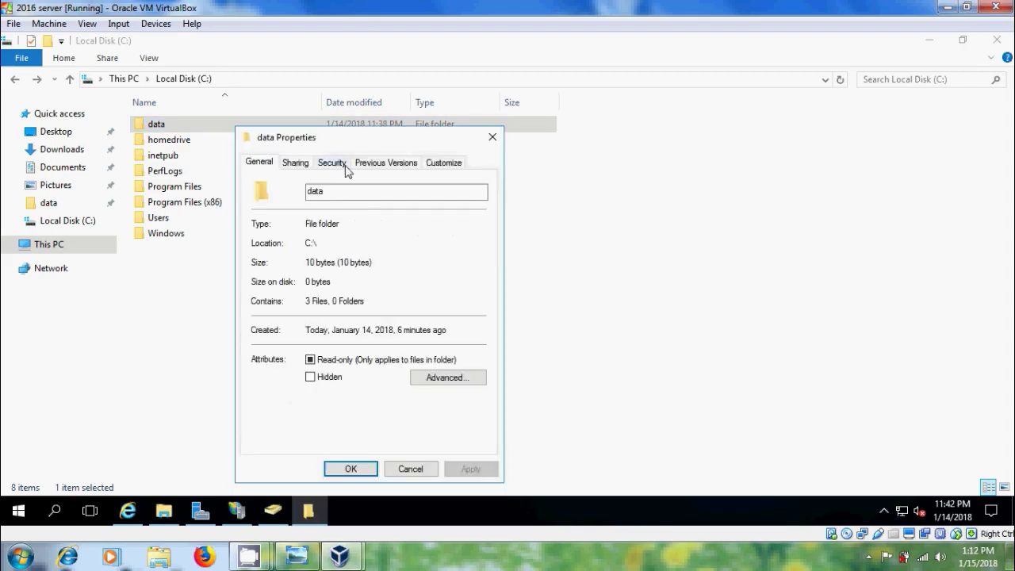
pyautogui.click(334, 163)
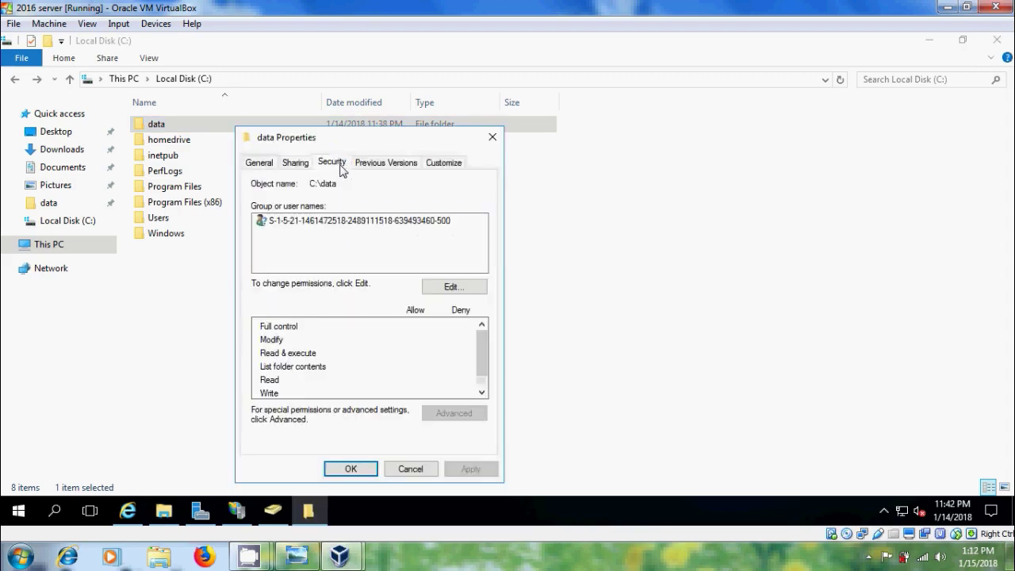
pyautogui.click(463, 288)
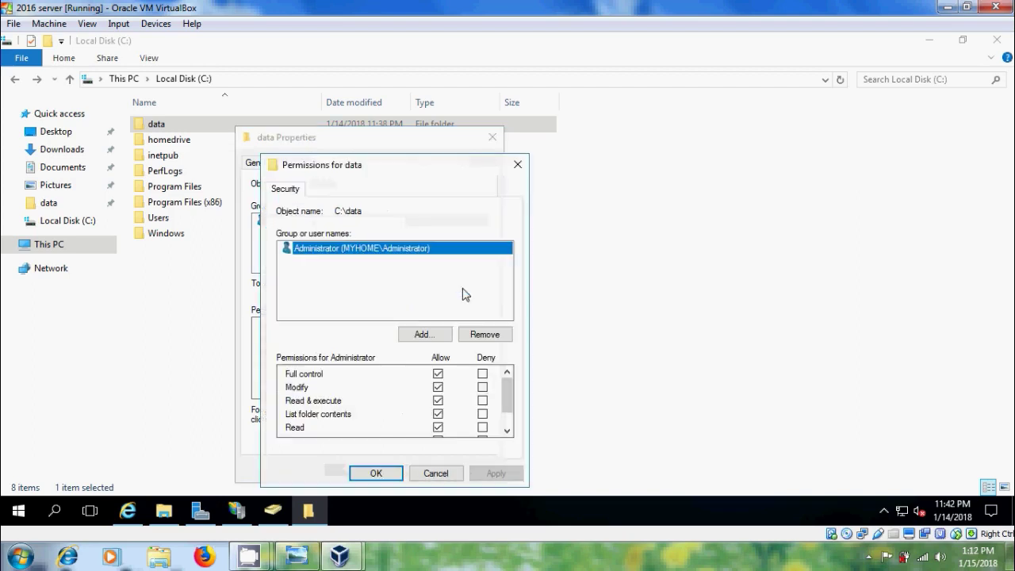
# Add the verified domain user to the data folder's permissions and apply them
pyautogui.click(442, 337)
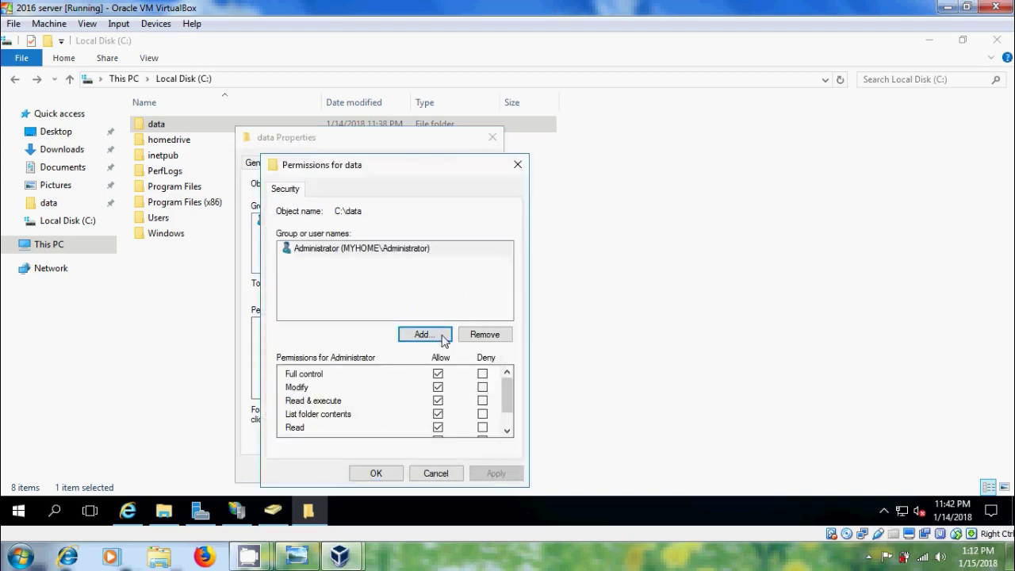
pyautogui.click(442, 337)
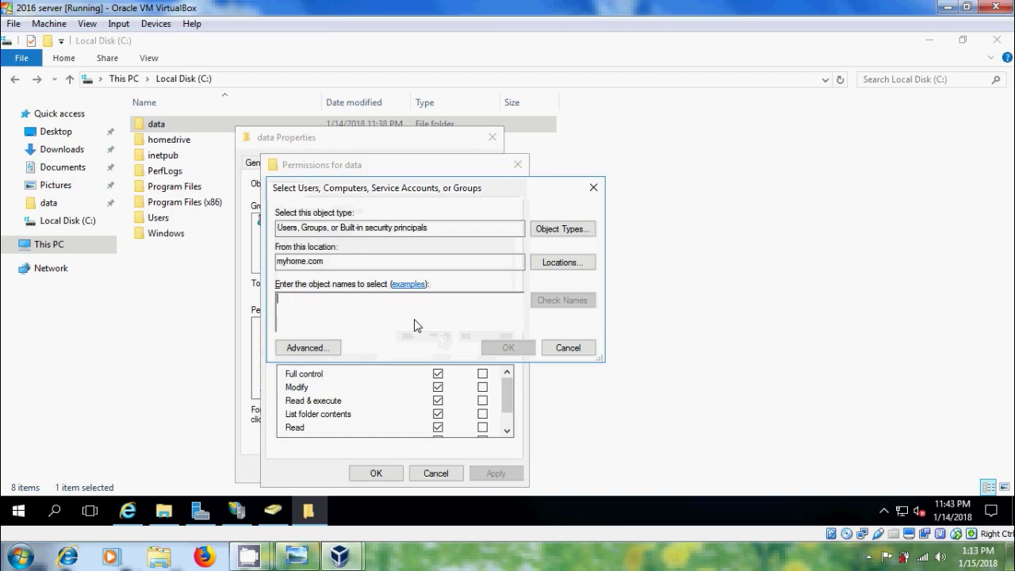
pyautogui.write('suma')
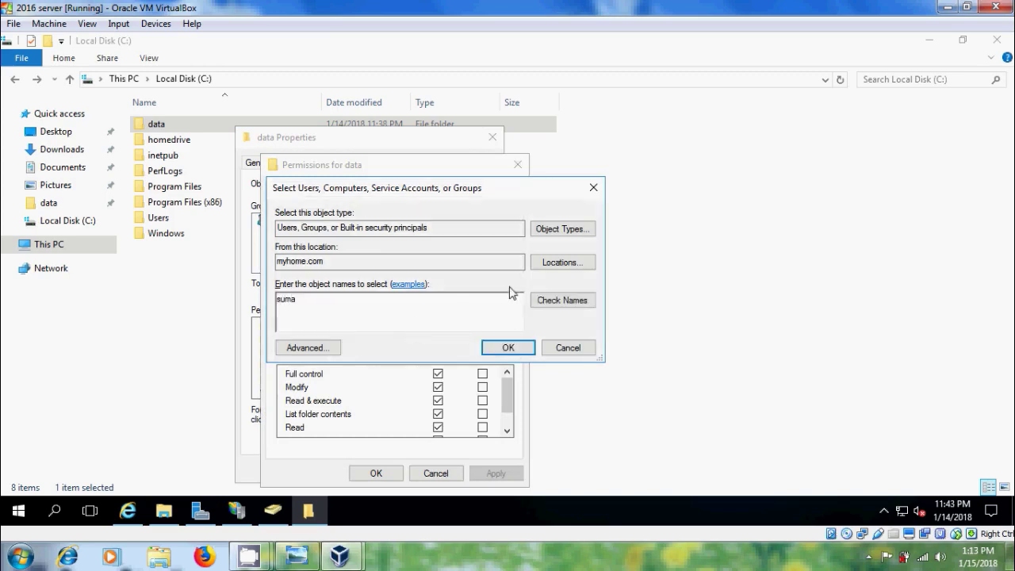
pyautogui.click(568, 301)
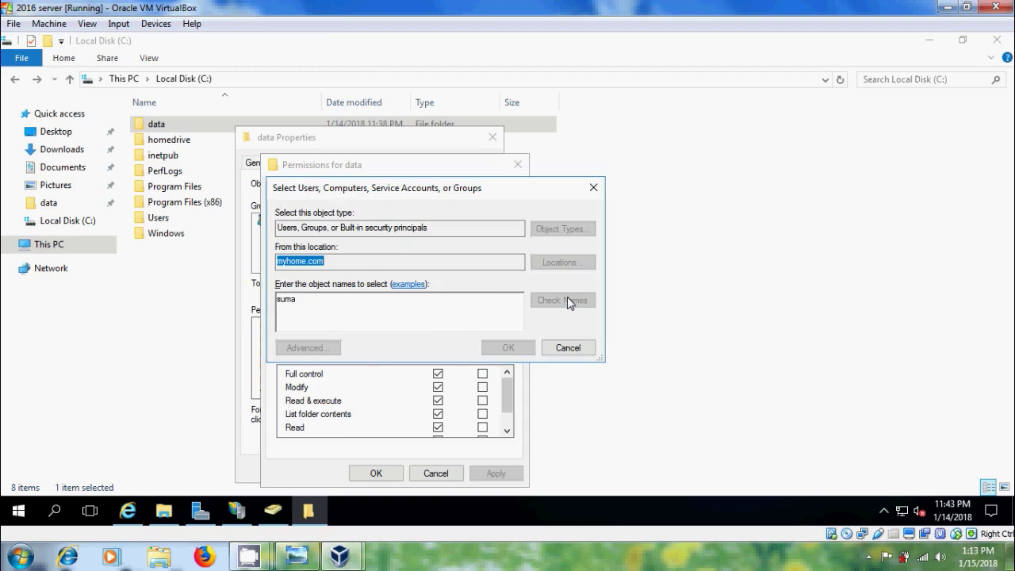
pyautogui.click(507, 348)
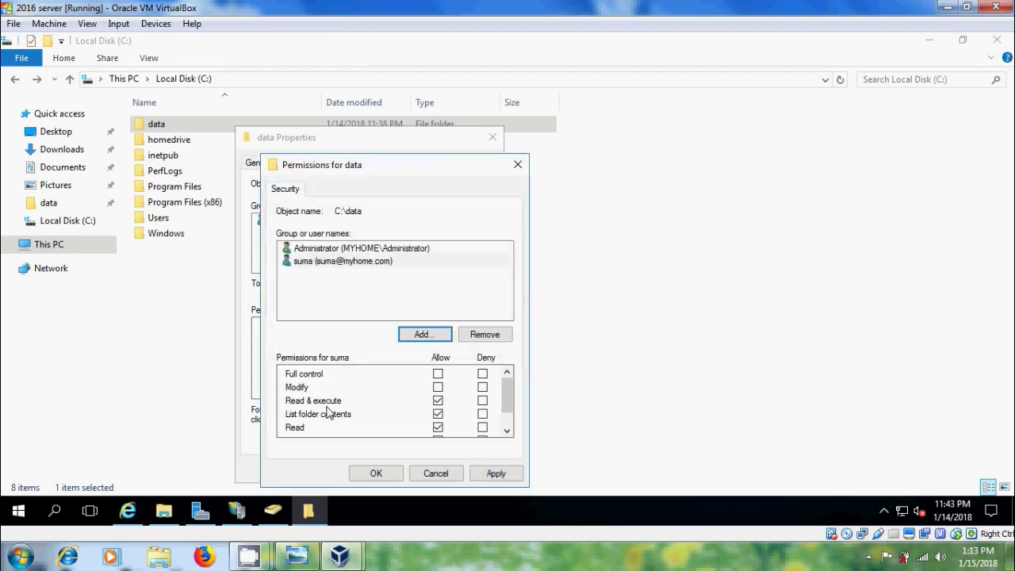
pyautogui.click(493, 473)
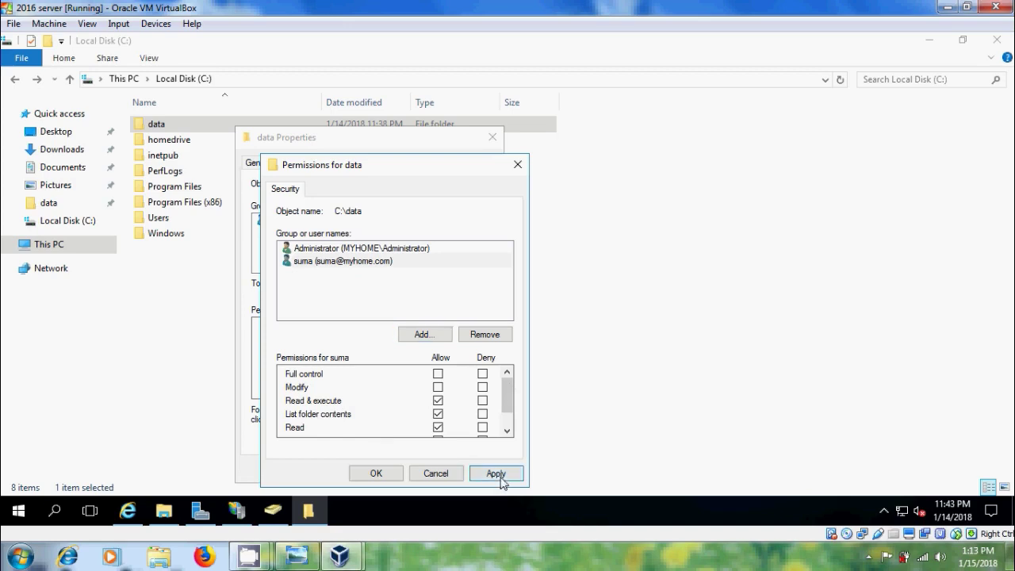
pyautogui.click(399, 473)
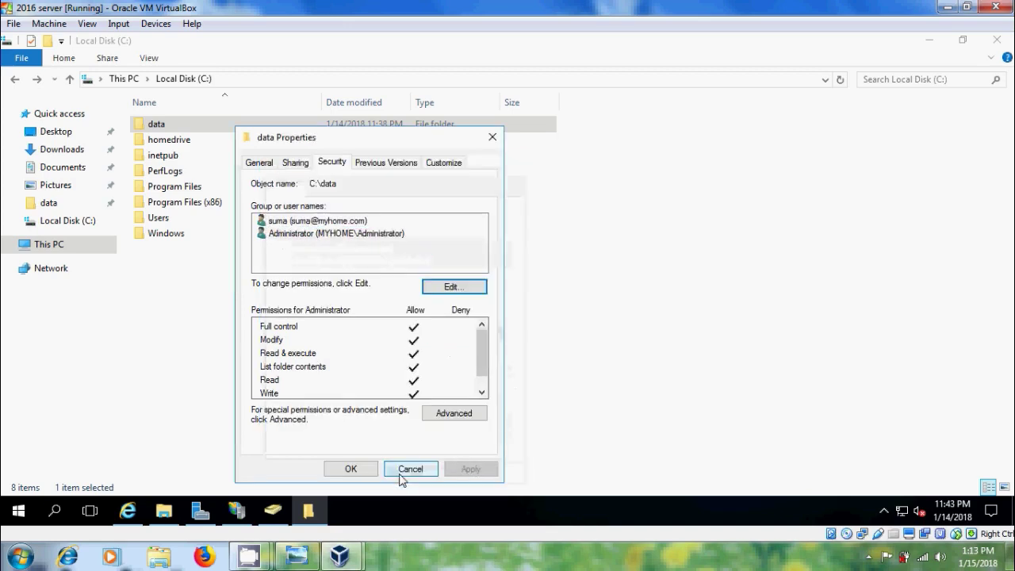
pyautogui.click(347, 469)
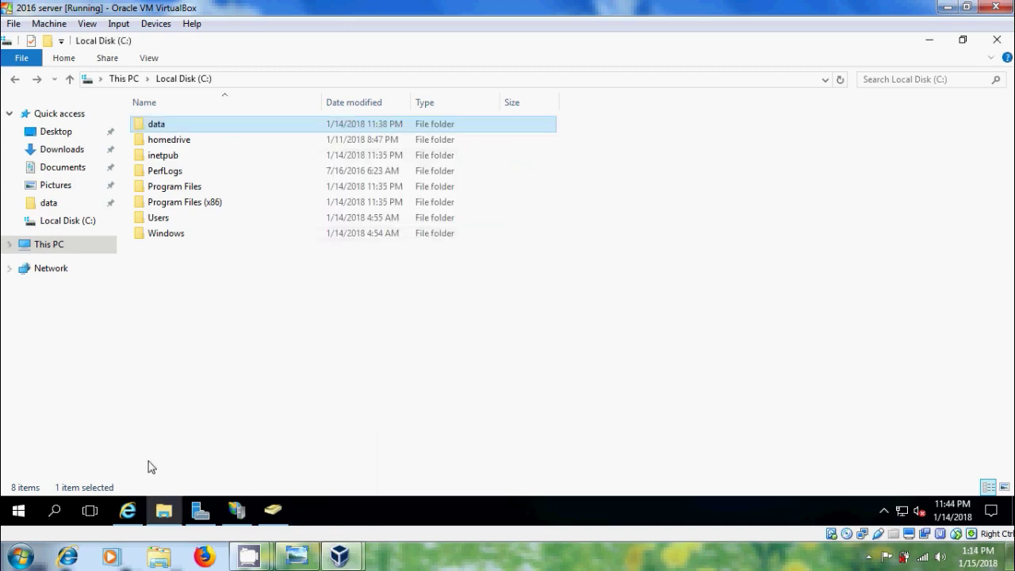
# Point Internet Explorer at ftp://192.168.0.5 to reach the FTP log-on prompt
pyautogui.click(128, 510)
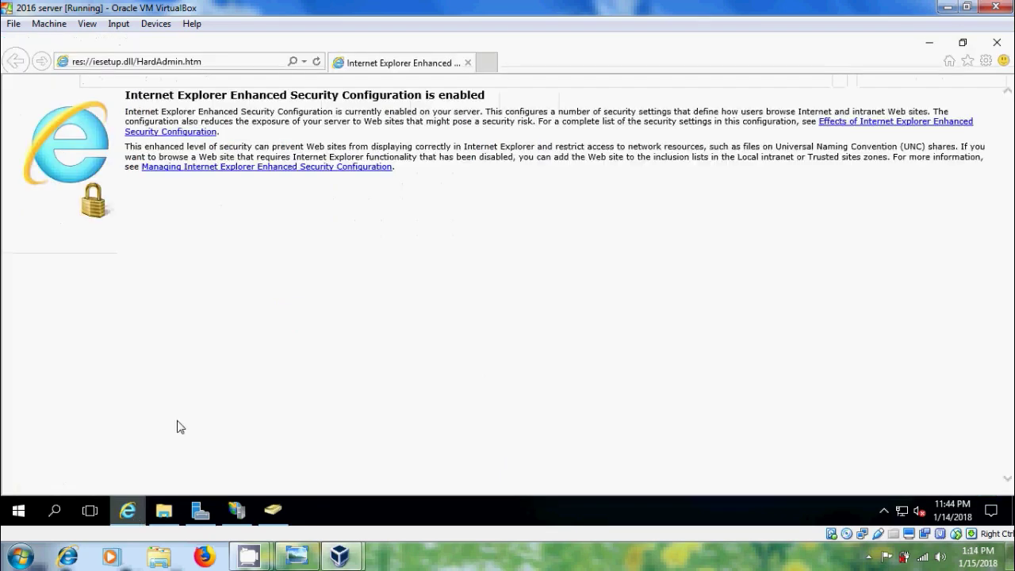
pyautogui.click(227, 68)
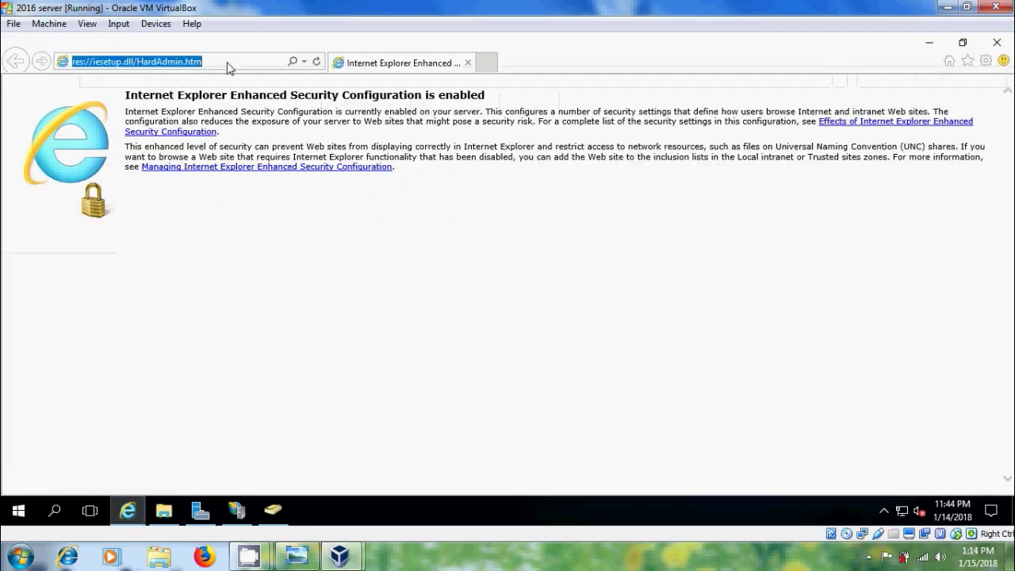
pyautogui.write('ftp://')
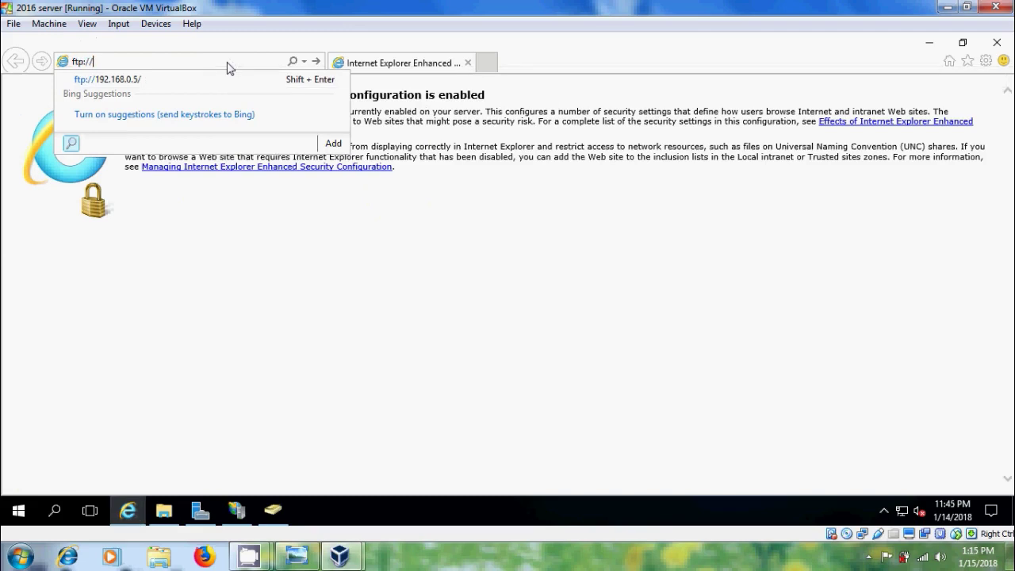
pyautogui.write('192.166')
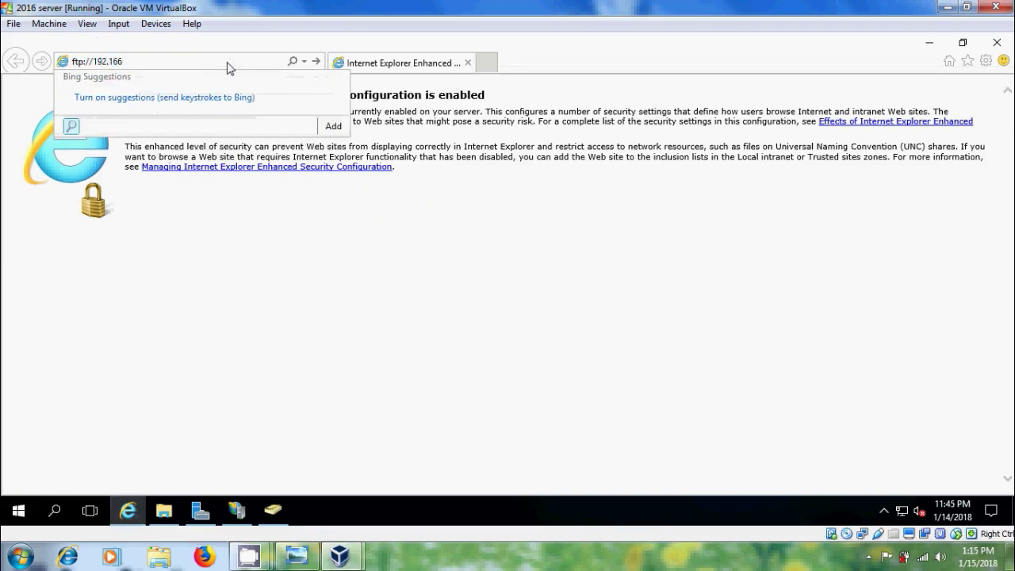
pyautogui.press('BackSpace')
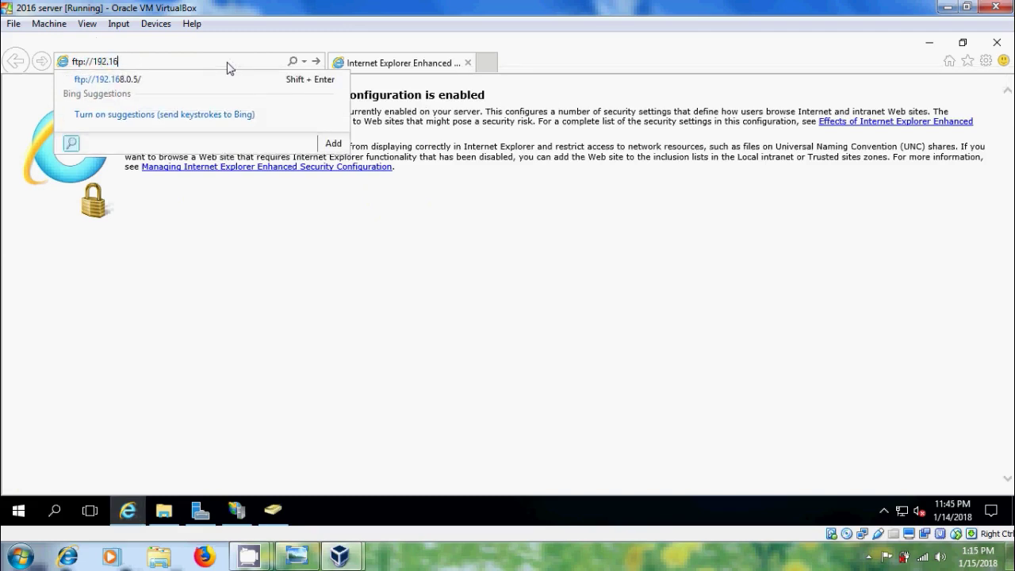
pyautogui.write('8.0.5')
pyautogui.press('Return')
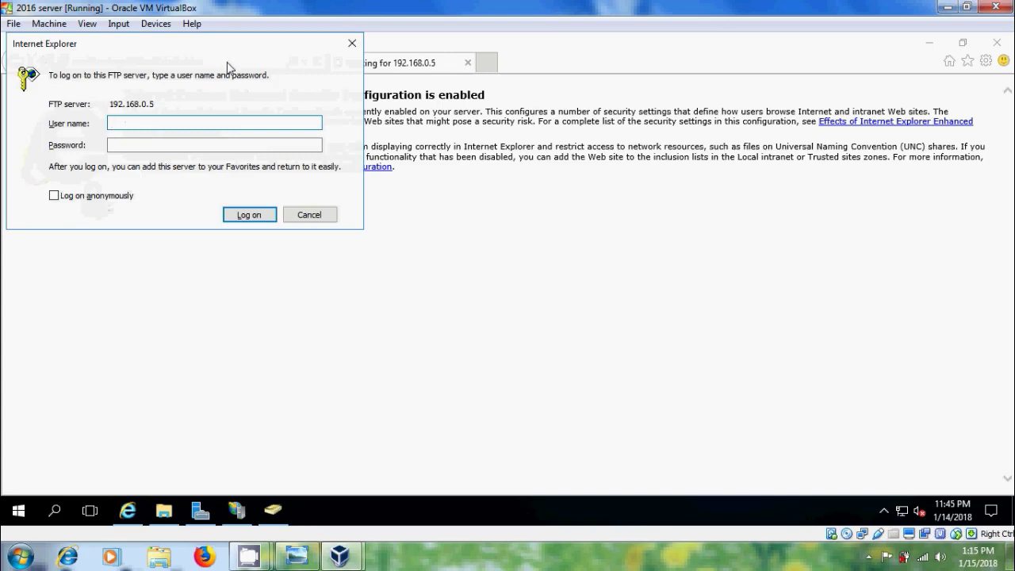
# Log on to the FTP site with the Administrator user name and its password
pyautogui.write('Ad')
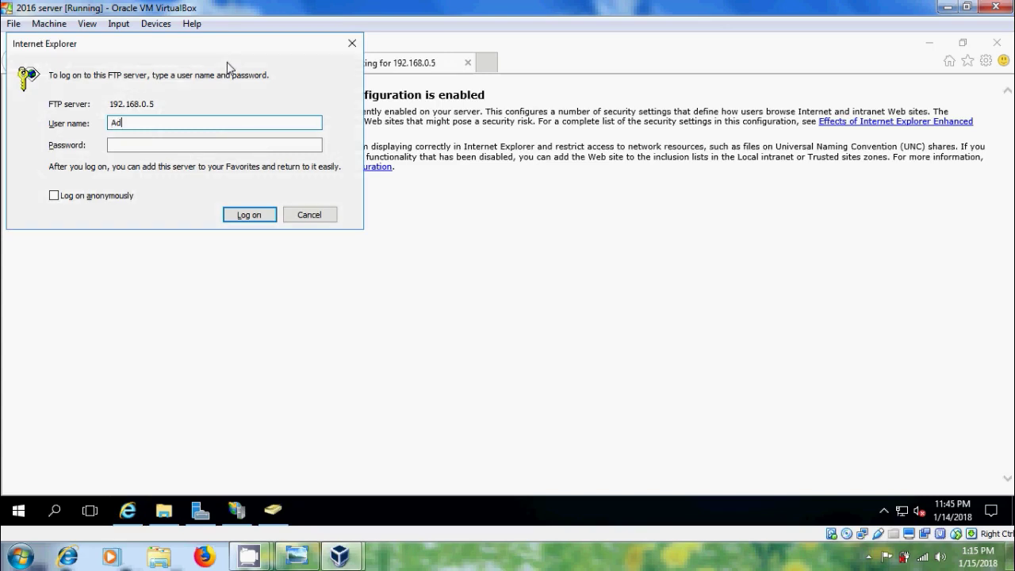
pyautogui.write('ministrator')
pyautogui.press('Tab')
pyautogui.write('Pa')
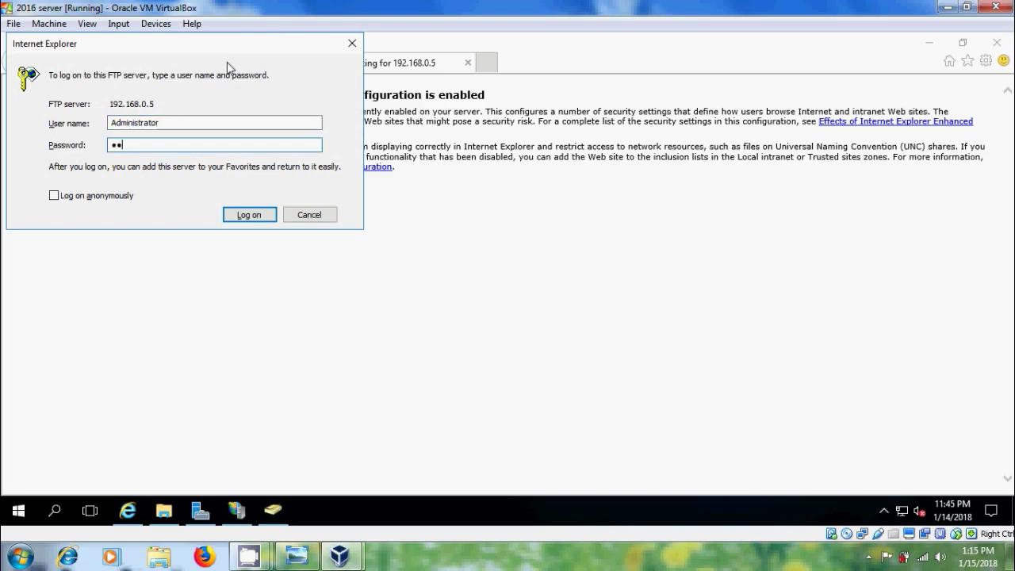
pyautogui.write('ssword')
pyautogui.click(249, 215)
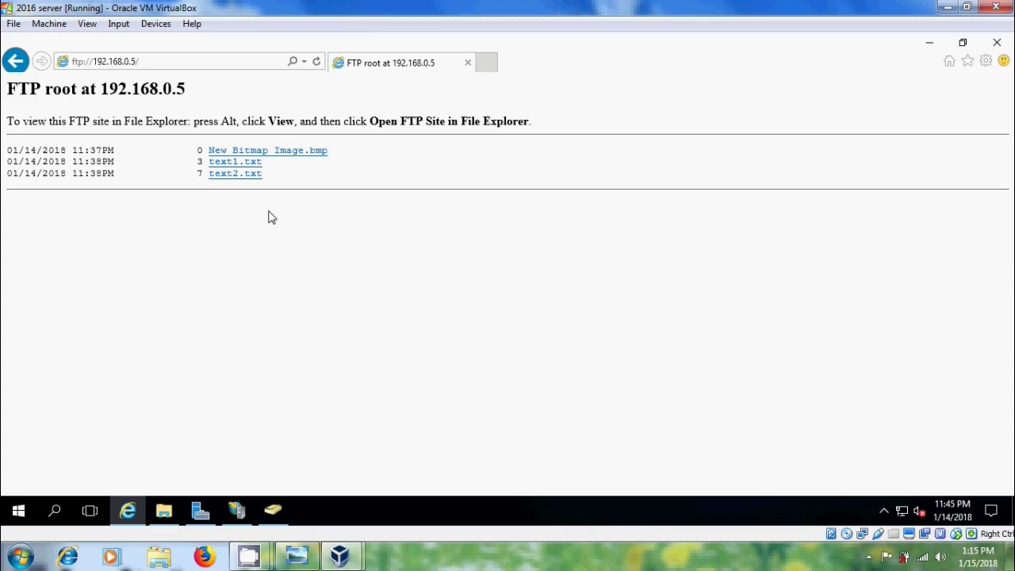
# Open text1.txt and text2.txt from the FTP listing, then close Internet Explorer
pyautogui.click(257, 162)
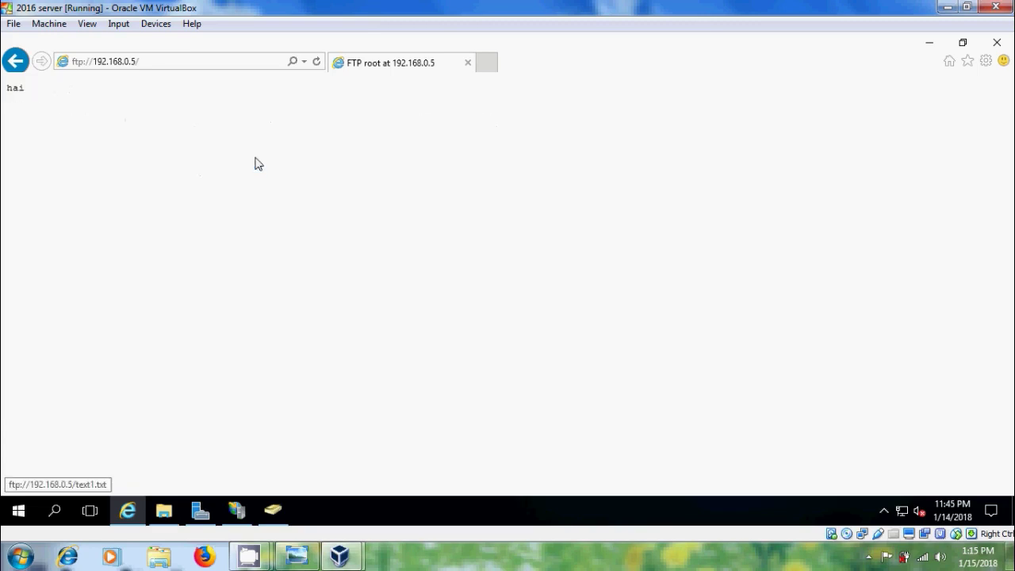
pyautogui.click(15, 61)
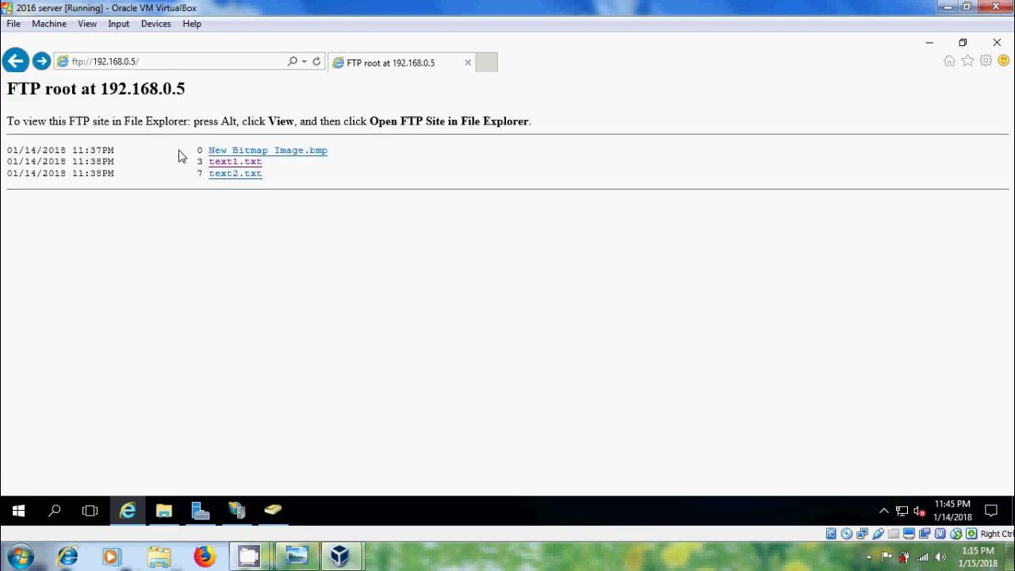
pyautogui.click(250, 174)
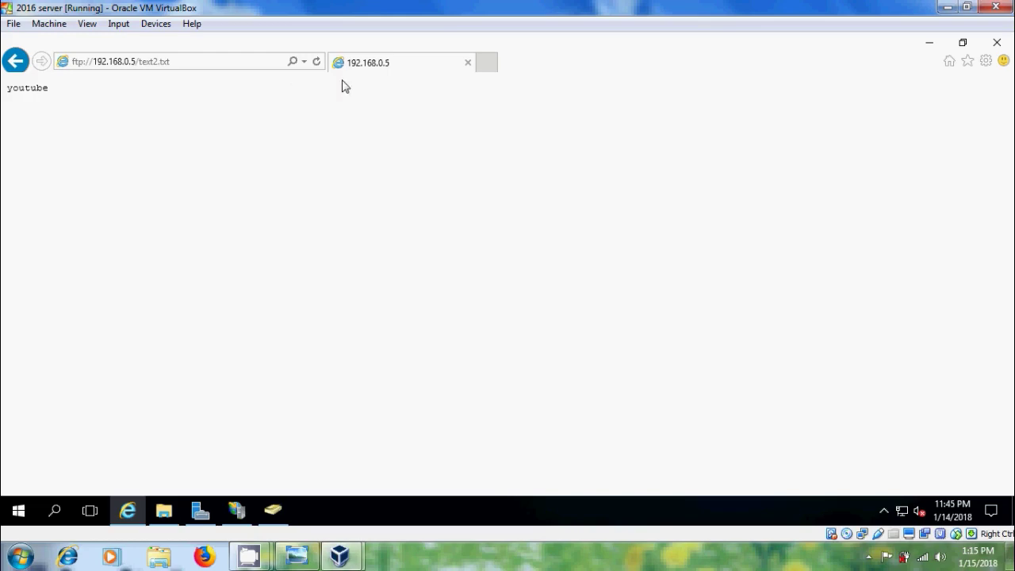
pyautogui.click(1004, 44)
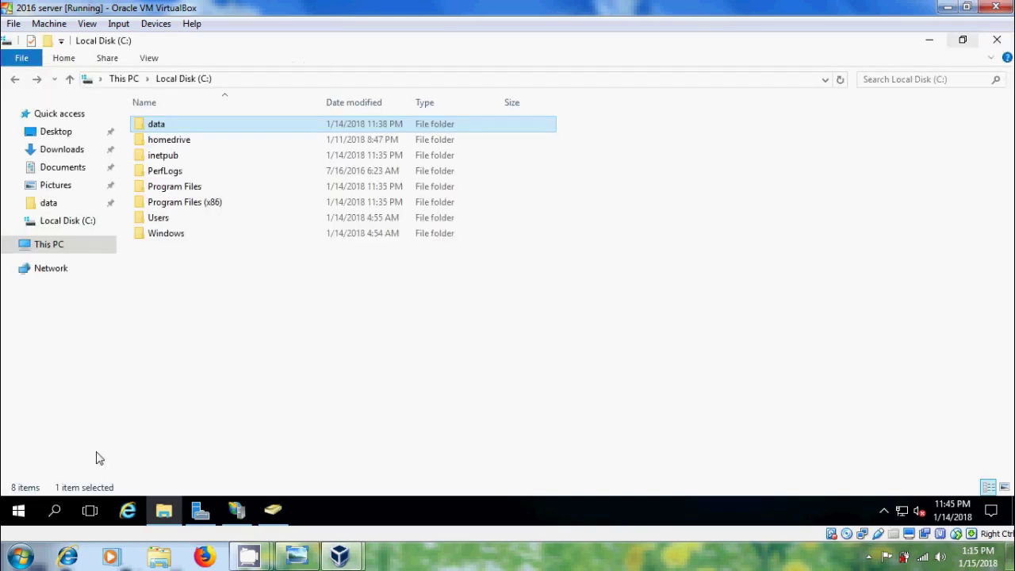
# Reopen Internet Explorer at ftp://192.168.0.5
pyautogui.click(127, 511)
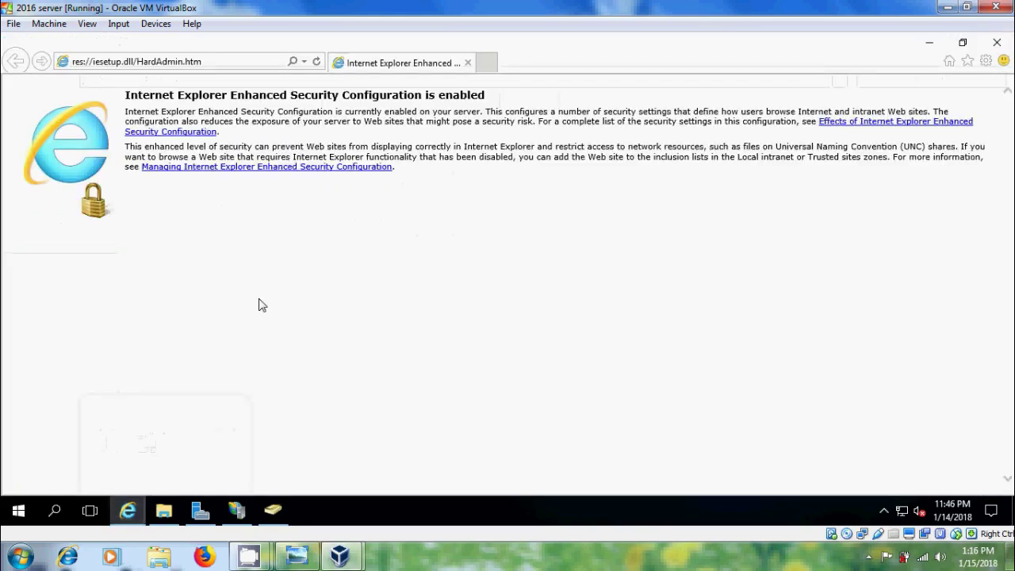
pyautogui.click(230, 63)
pyautogui.write('ftp:')
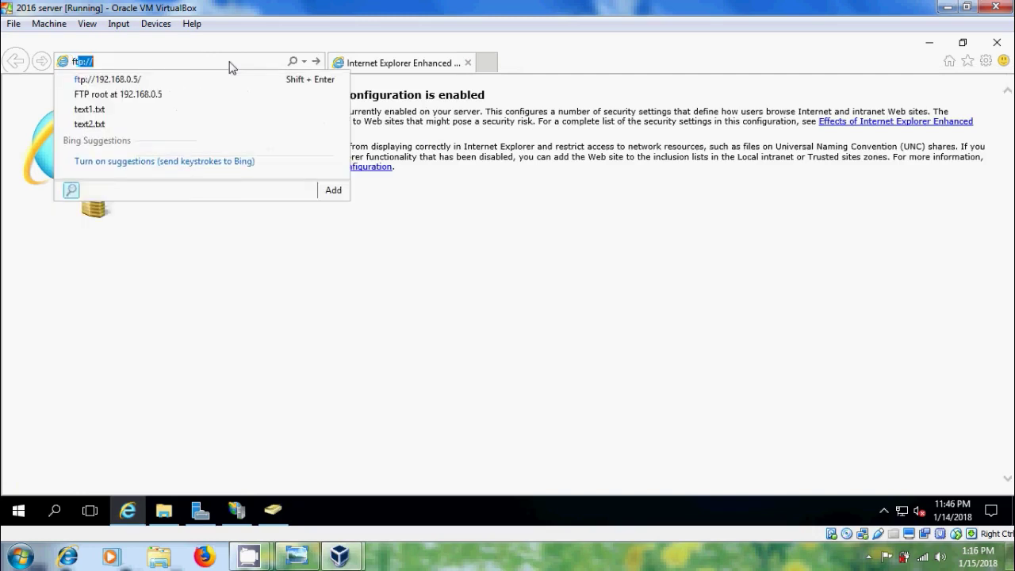
pyautogui.write('//192.1')
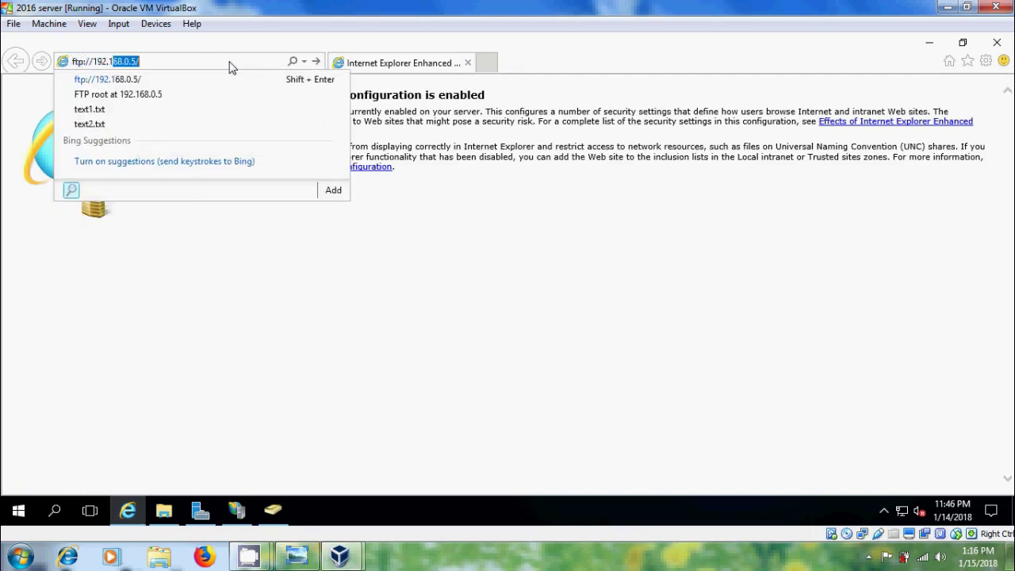
pyautogui.write('68.0.5')
pyautogui.press('Return')
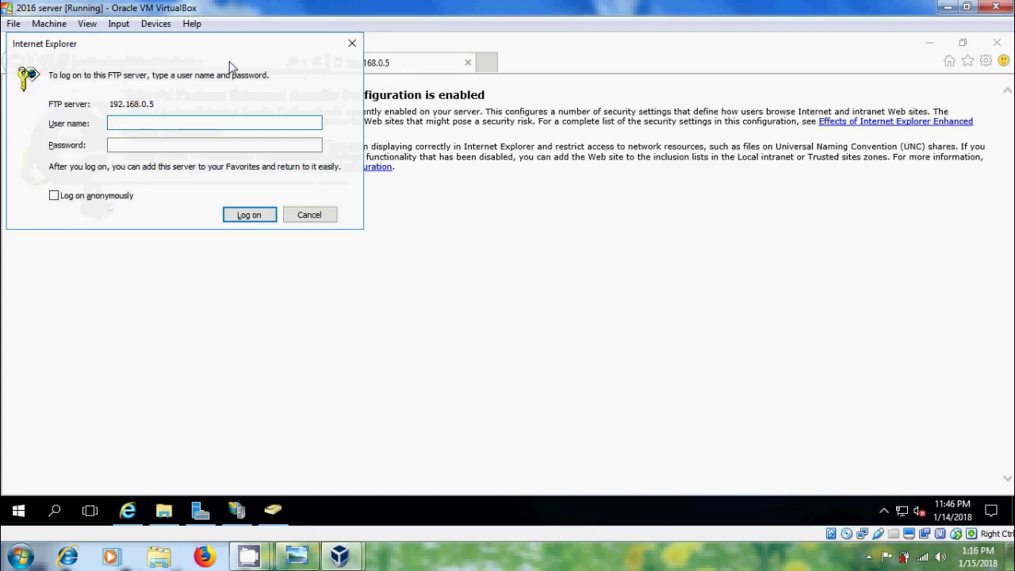
# Try logging on to the FTP site with the new domain user's name and password
pyautogui.write('s')
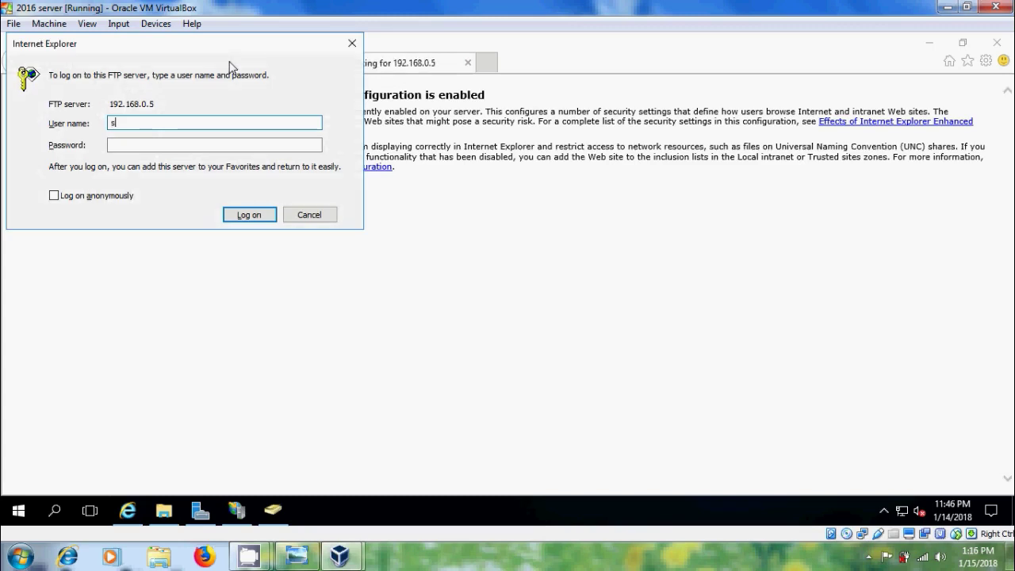
pyautogui.write('uma')
pyautogui.press('Tab')
pyautogui.write('••••••')
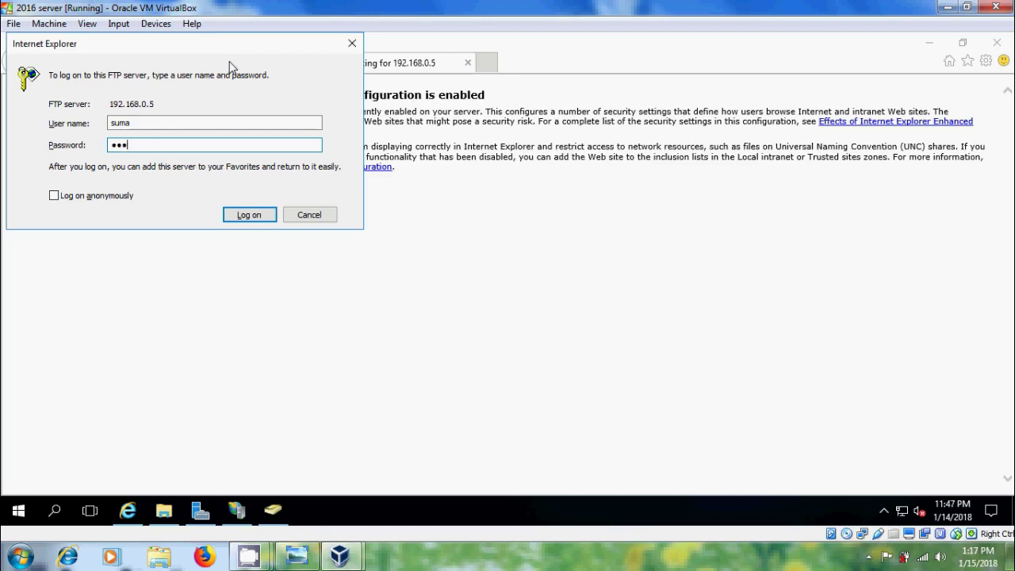
pyautogui.write('••••')
pyautogui.click(268, 221)
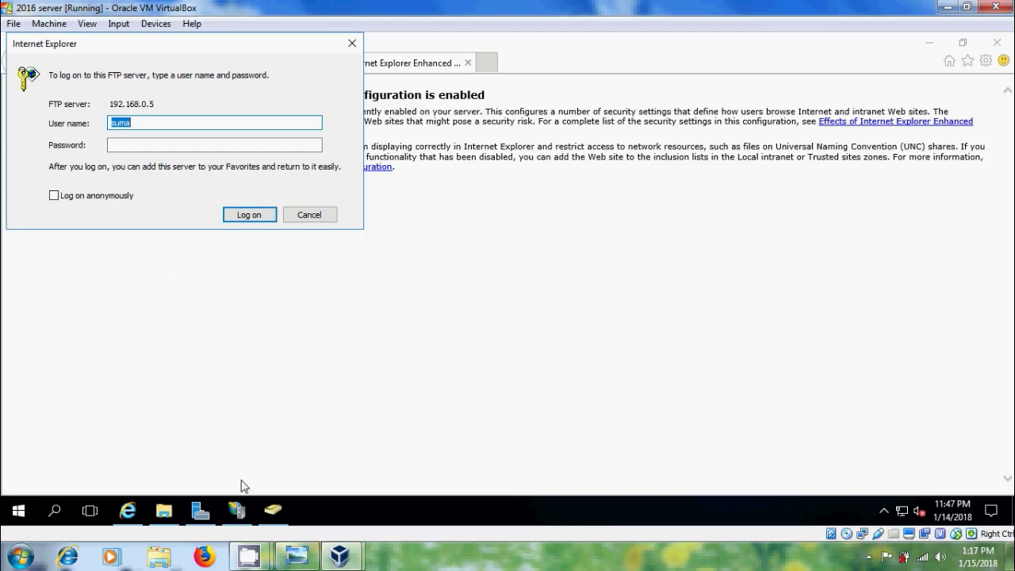
# Open the FTP Authorization Rules of the ftp server site in IIS Manager
pyautogui.click(243, 510)
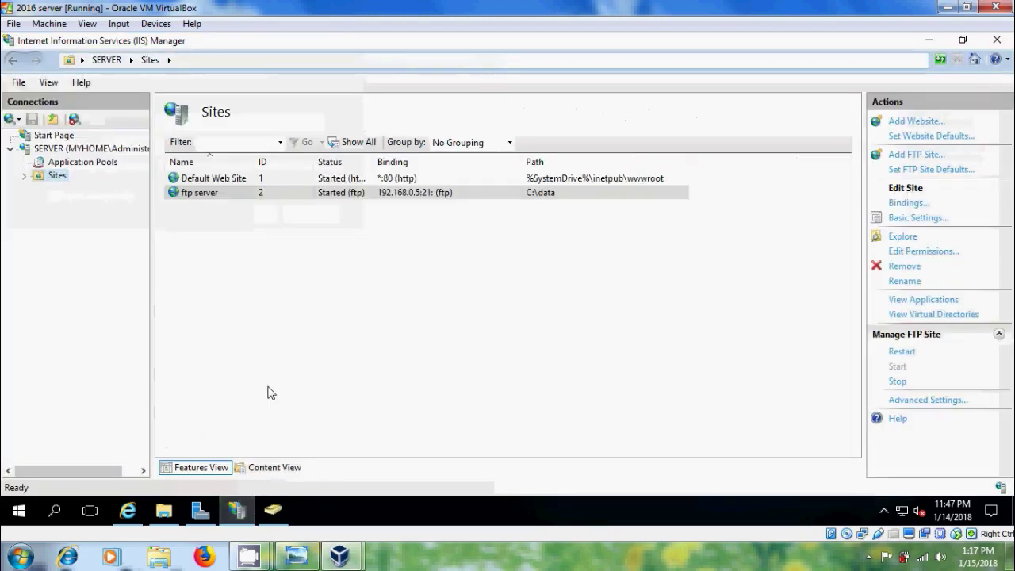
pyautogui.click(25, 175)
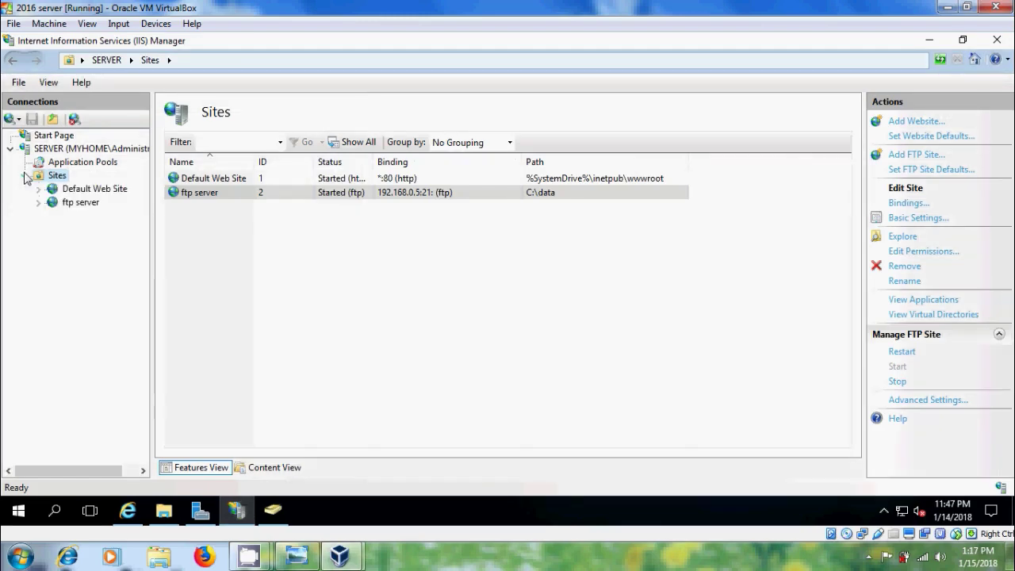
pyautogui.click(89, 204)
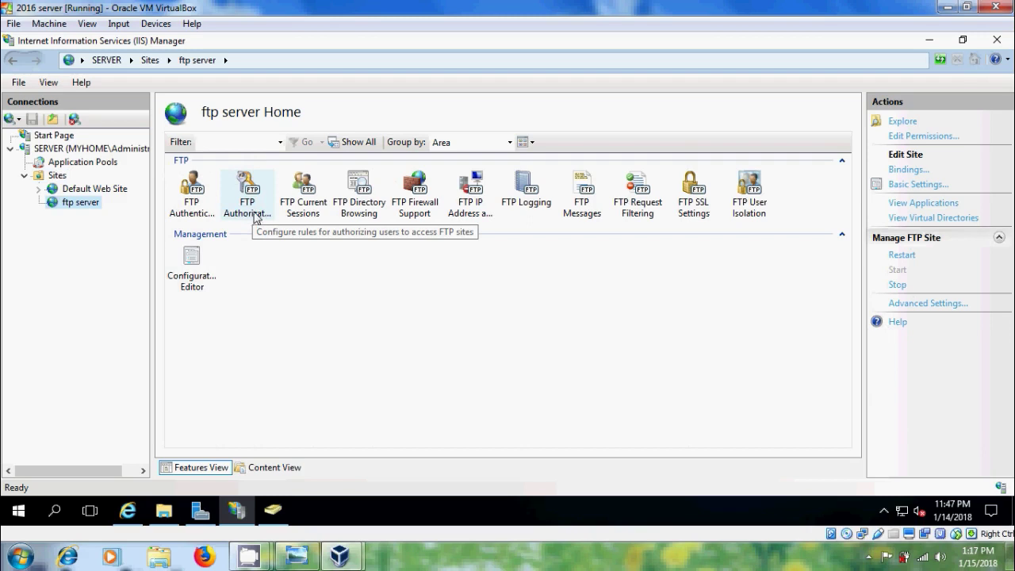
pyautogui.doubleClick(254, 213)
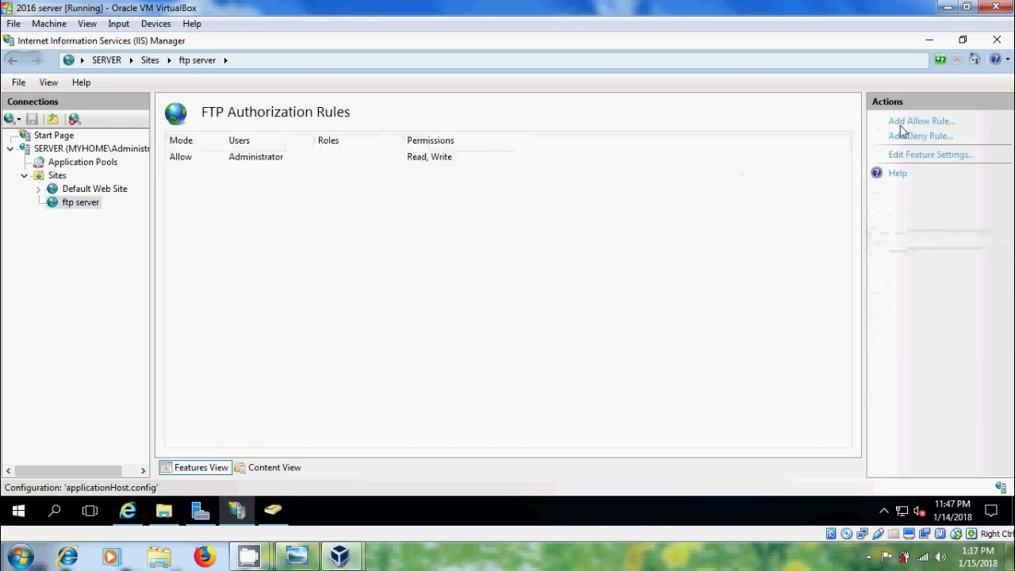
# Add an Allow rule giving the new domain user Read and Write permission
pyautogui.click(920, 121)
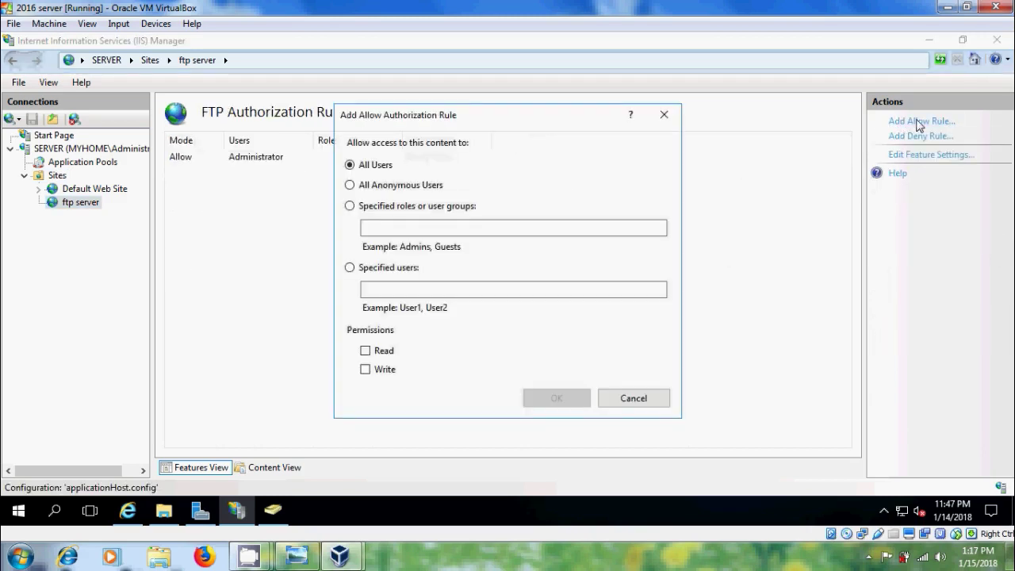
pyautogui.click(351, 268)
pyautogui.click(395, 291)
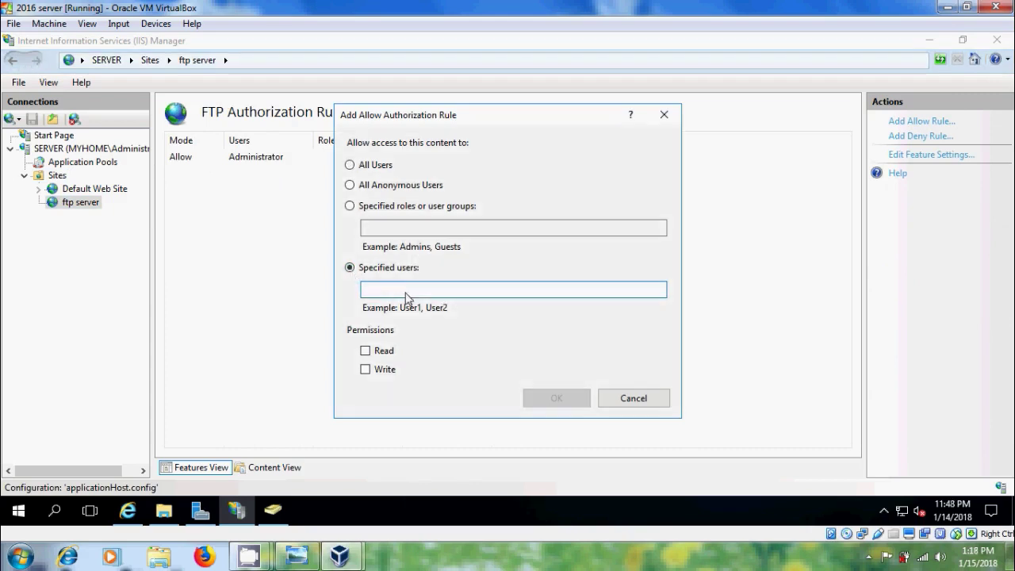
pyautogui.write('suma')
pyautogui.click(366, 351)
pyautogui.click(364, 369)
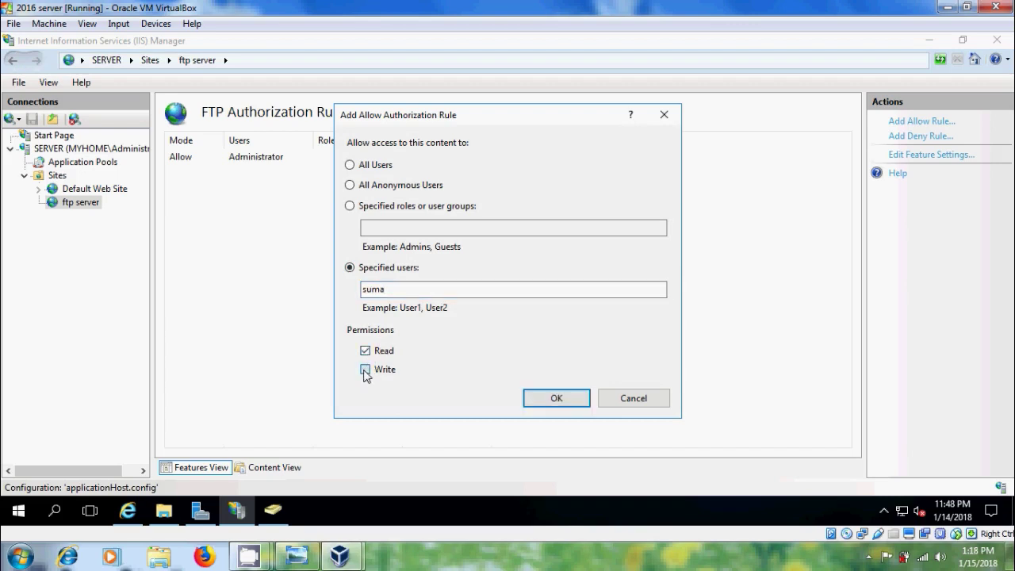
pyautogui.click(557, 399)
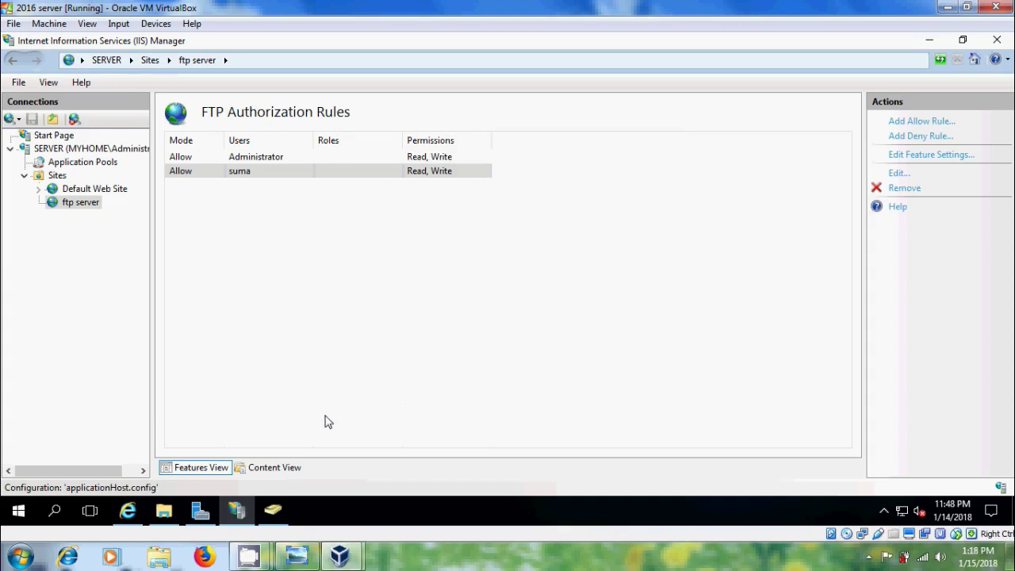
# Enter the domain user's password at the FTP prompt in Internet Explorer and log on
pyautogui.click(127, 510)
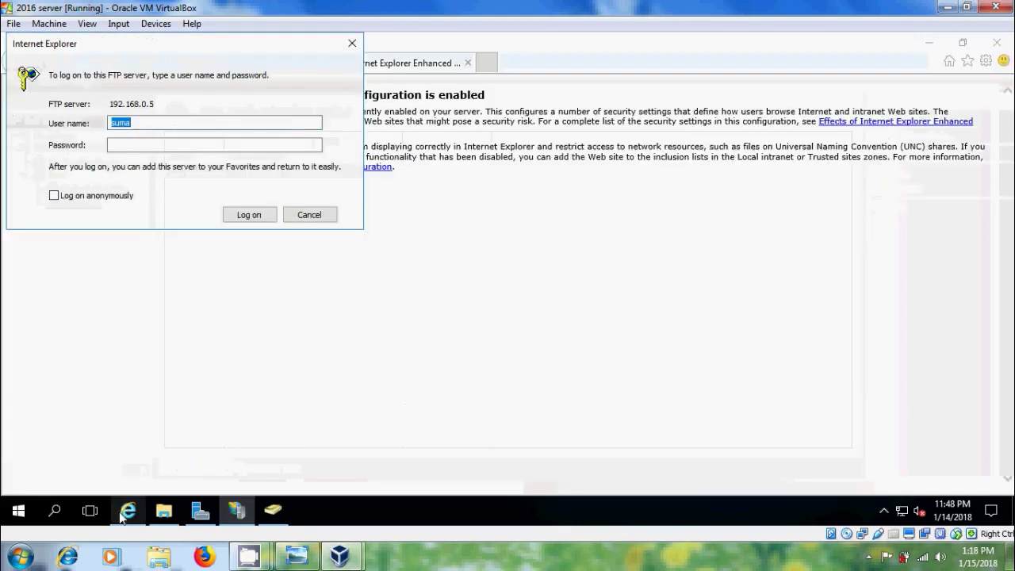
pyautogui.click(160, 146)
pyautogui.write('123456')
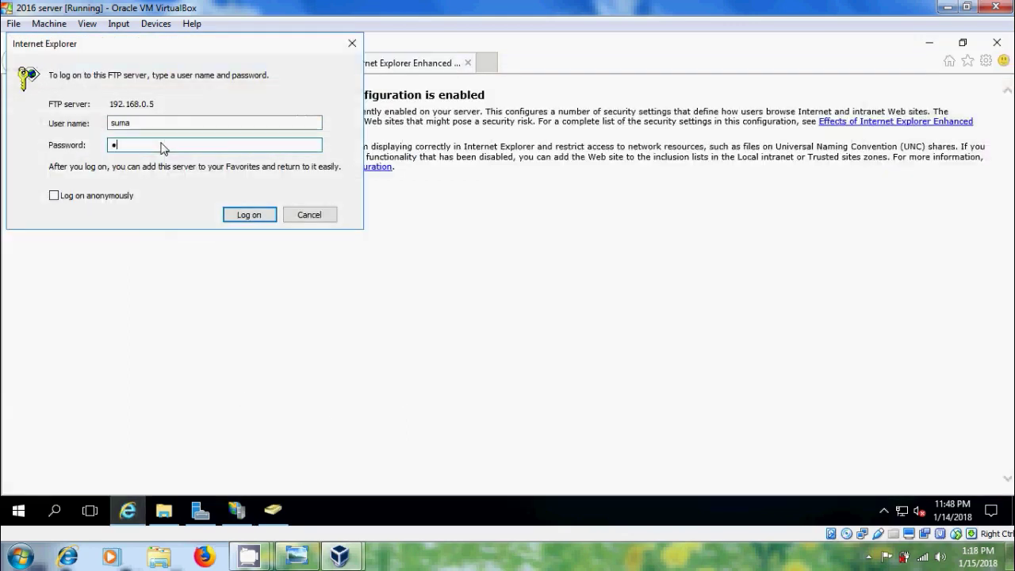
pyautogui.write('789')
pyautogui.click(249, 215)
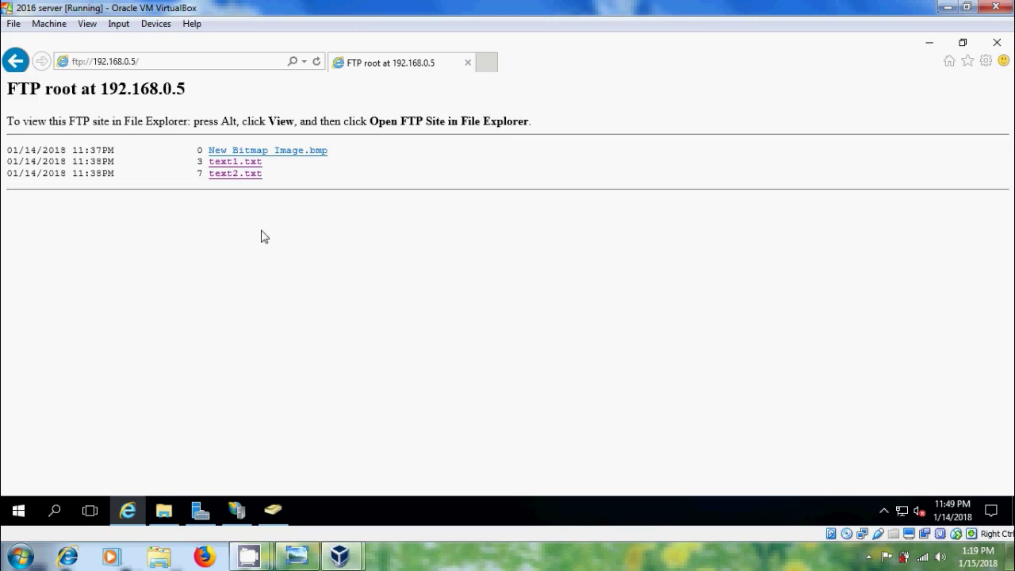
# In a new tab, open the router at 192.168.0.1 and sign in as admin with the router password
pyautogui.click(491, 62)
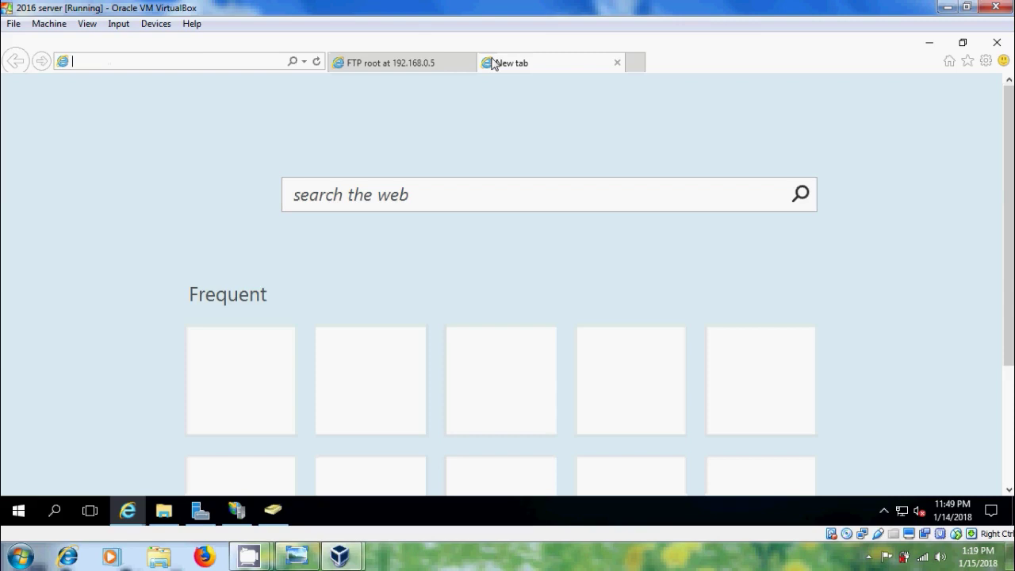
pyautogui.write('192.1')
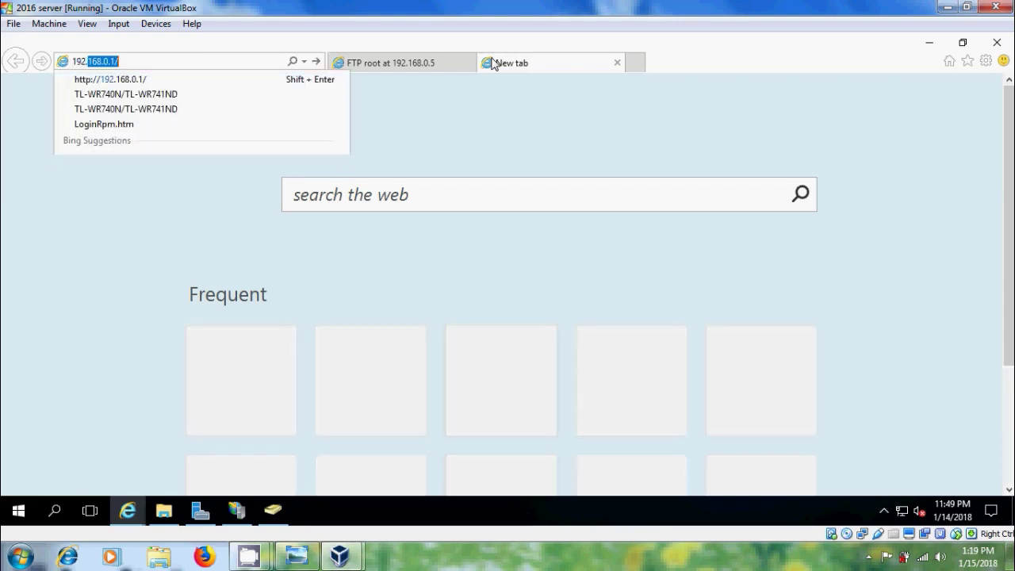
pyautogui.write('68.0.1')
pyautogui.press('Return')
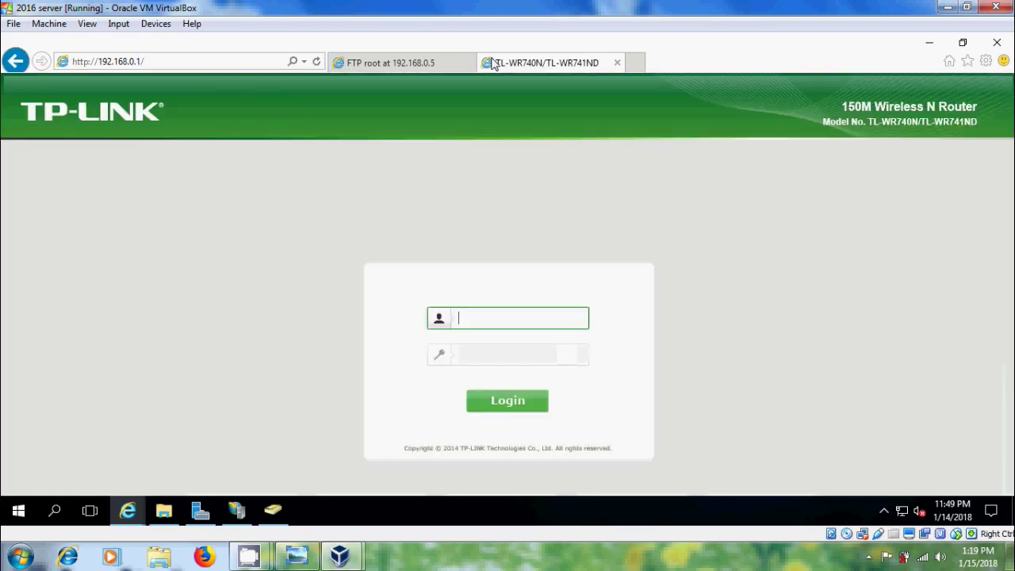
pyautogui.write('admin')
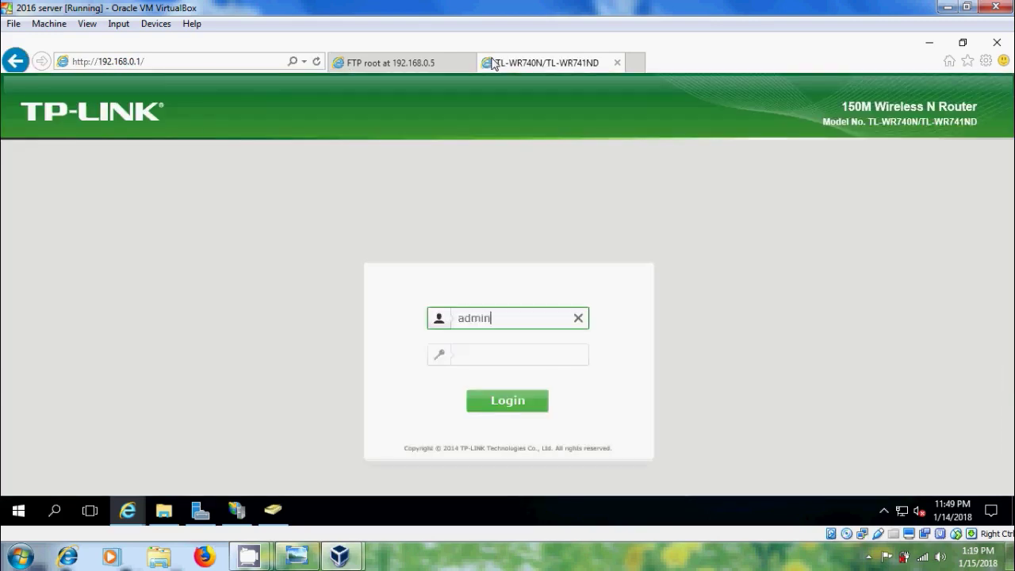
pyautogui.press('Tab')
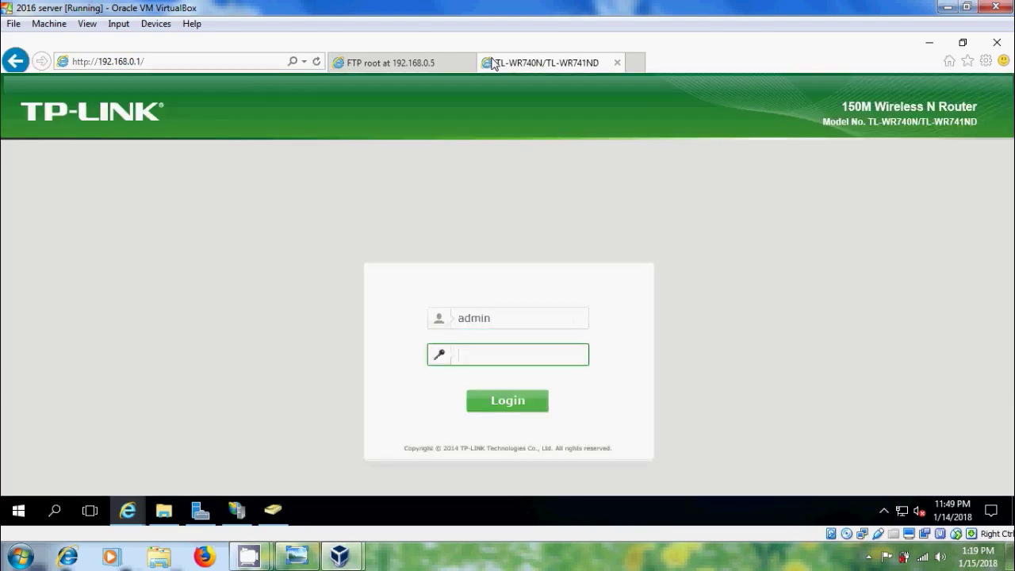
pyautogui.write('admin123')
pyautogui.press('Return')
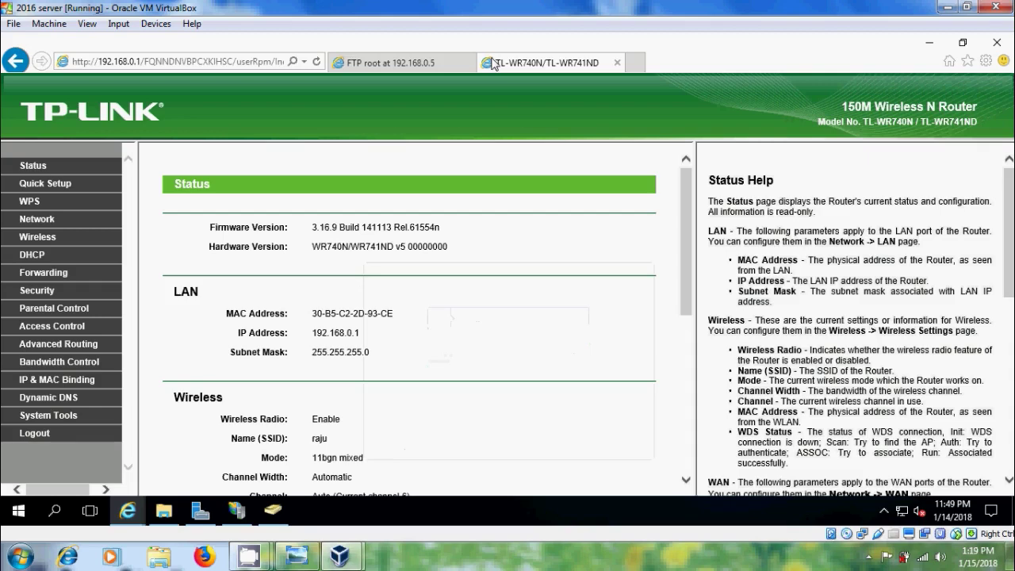
# Start a new virtual server entry with service port and internal port 21
pyautogui.click(39, 271)
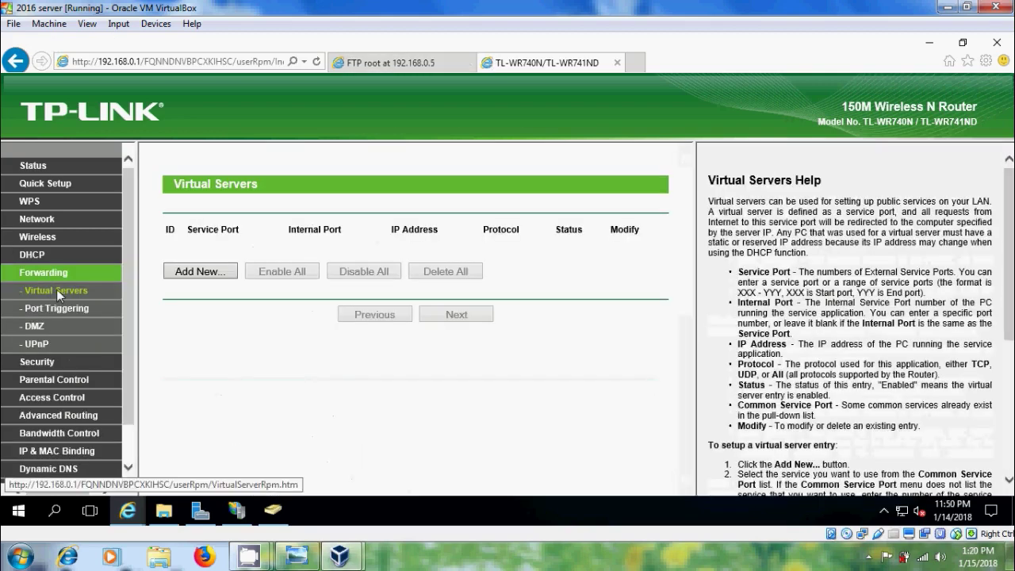
pyautogui.click(221, 274)
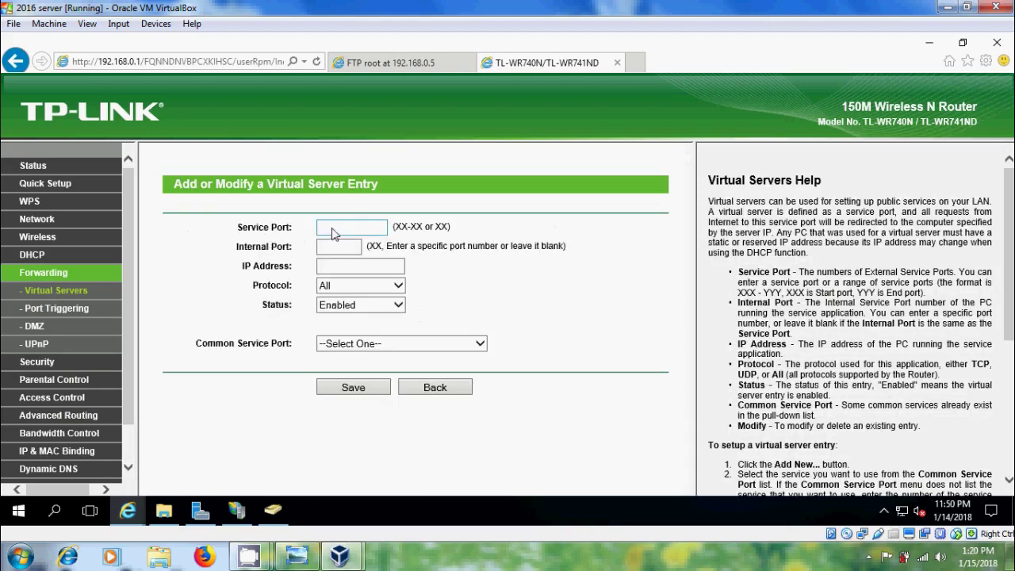
pyautogui.click(333, 232)
pyautogui.write('21')
pyautogui.press('Tab')
pyautogui.write('21')
# Point the entry at 192.168.0.5 using TCP, with FTP as the common service
pyautogui.click(364, 266)
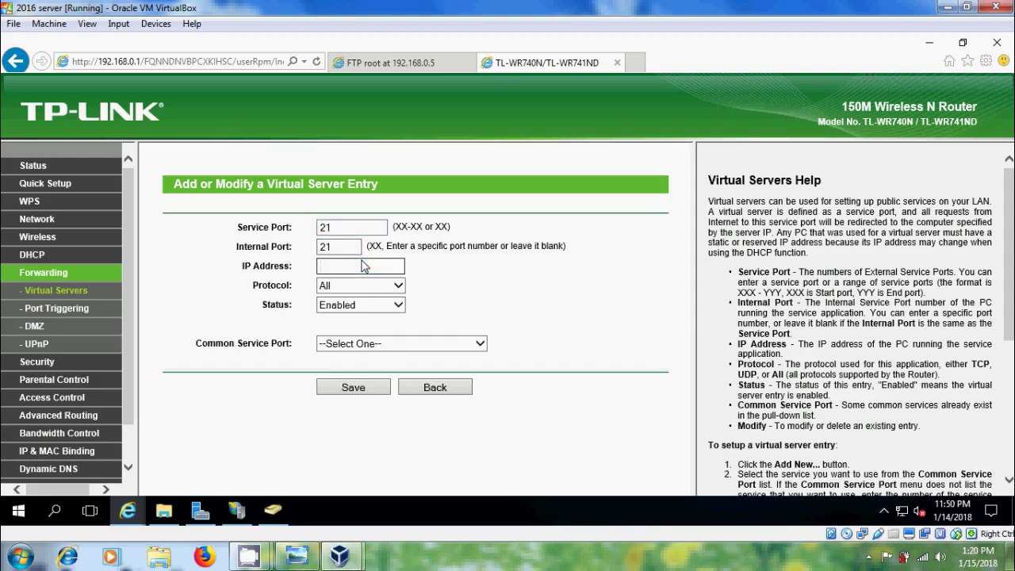
pyautogui.write('192.168.0.5')
pyautogui.click(401, 285)
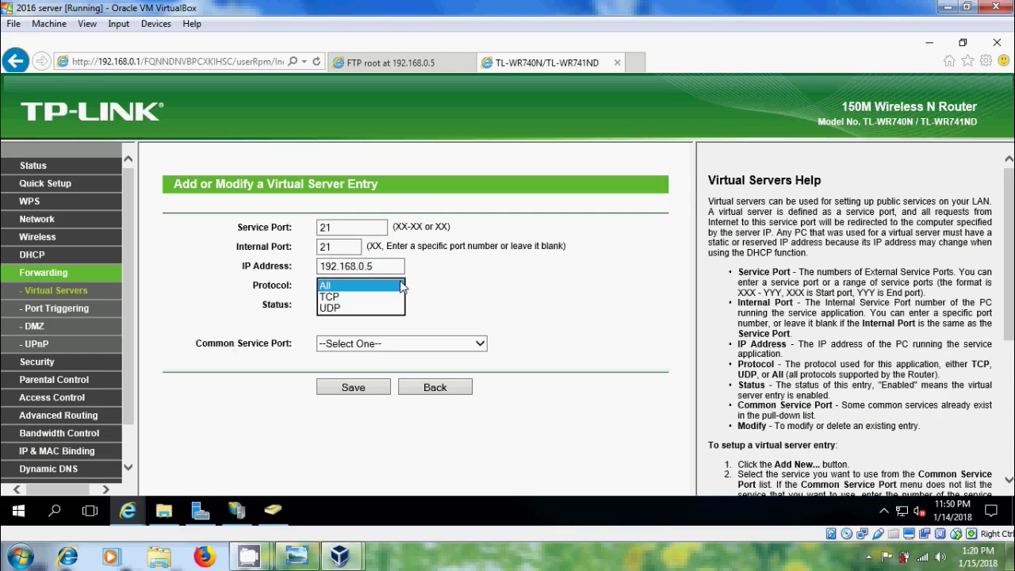
pyautogui.click(369, 298)
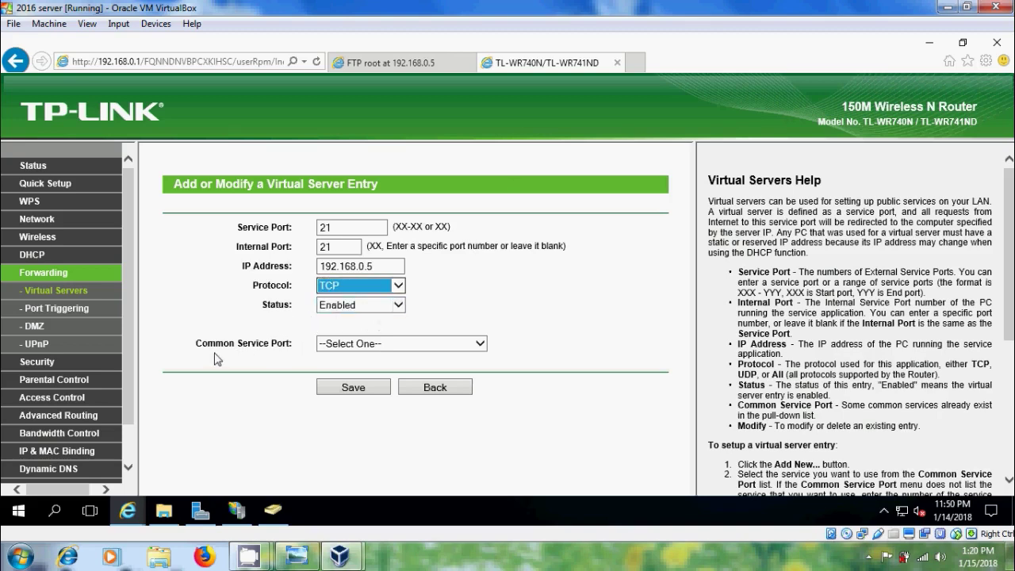
pyautogui.click(480, 344)
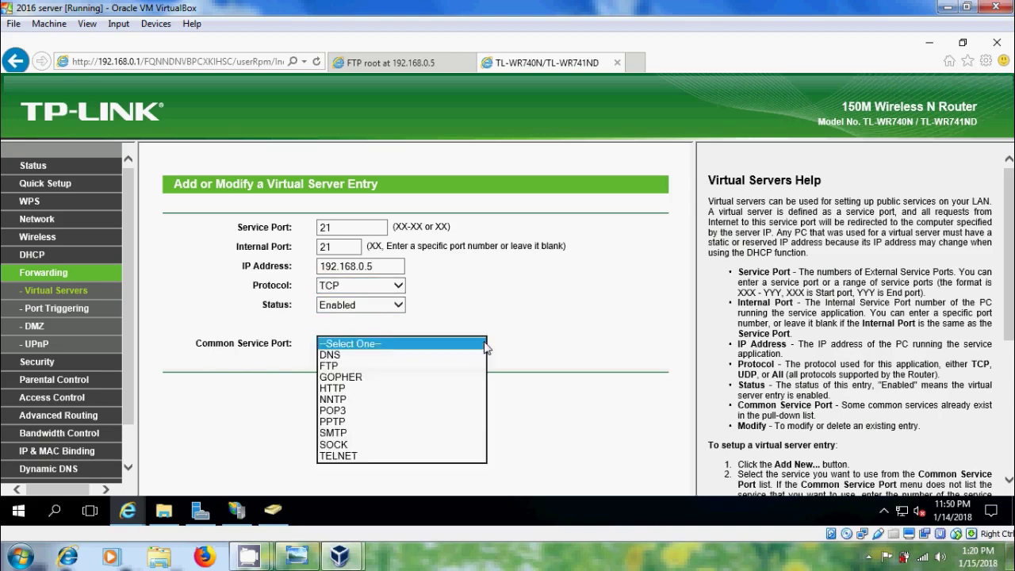
pyautogui.click(353, 366)
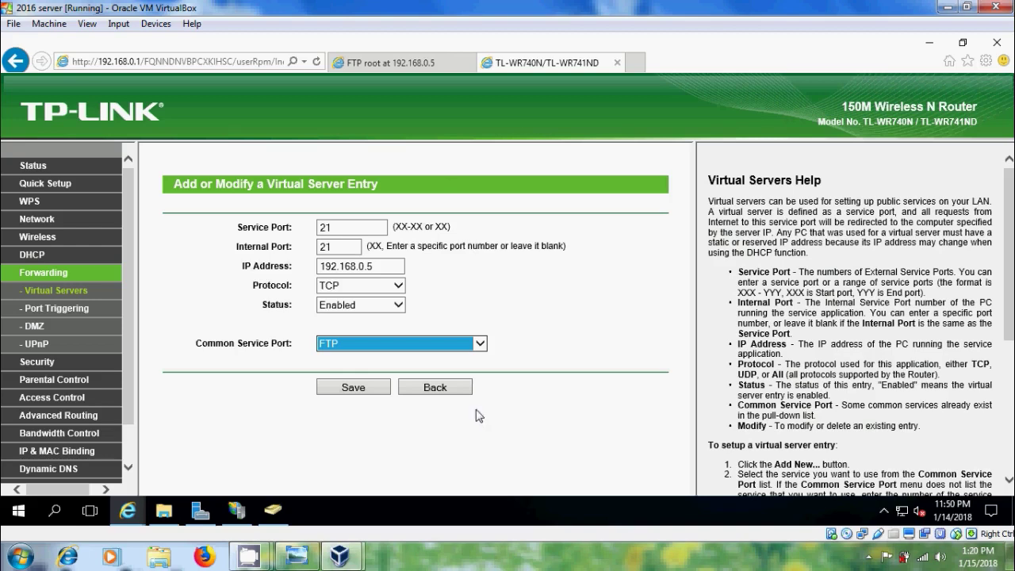
pyautogui.click(308, 550)
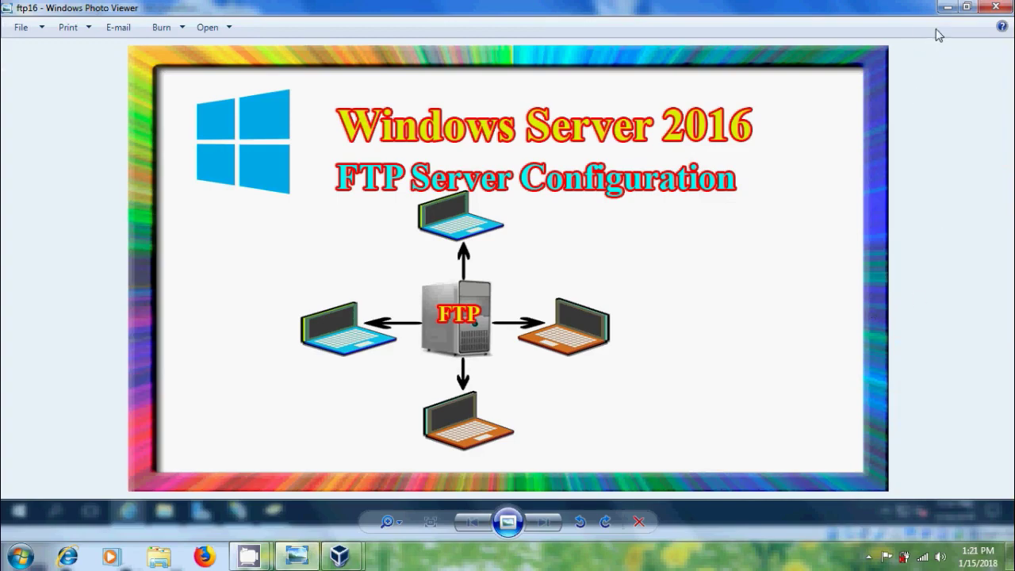
# Minimize Windows Photo Viewer and the VirtualBox window to reveal the host desktop
pyautogui.click(946, 7)
pyautogui.click(945, 8)
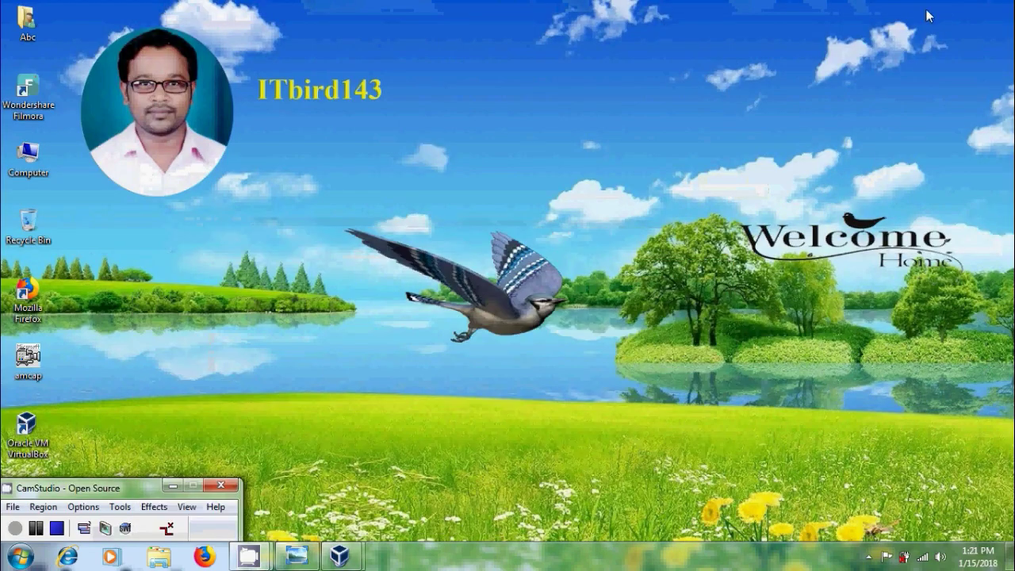